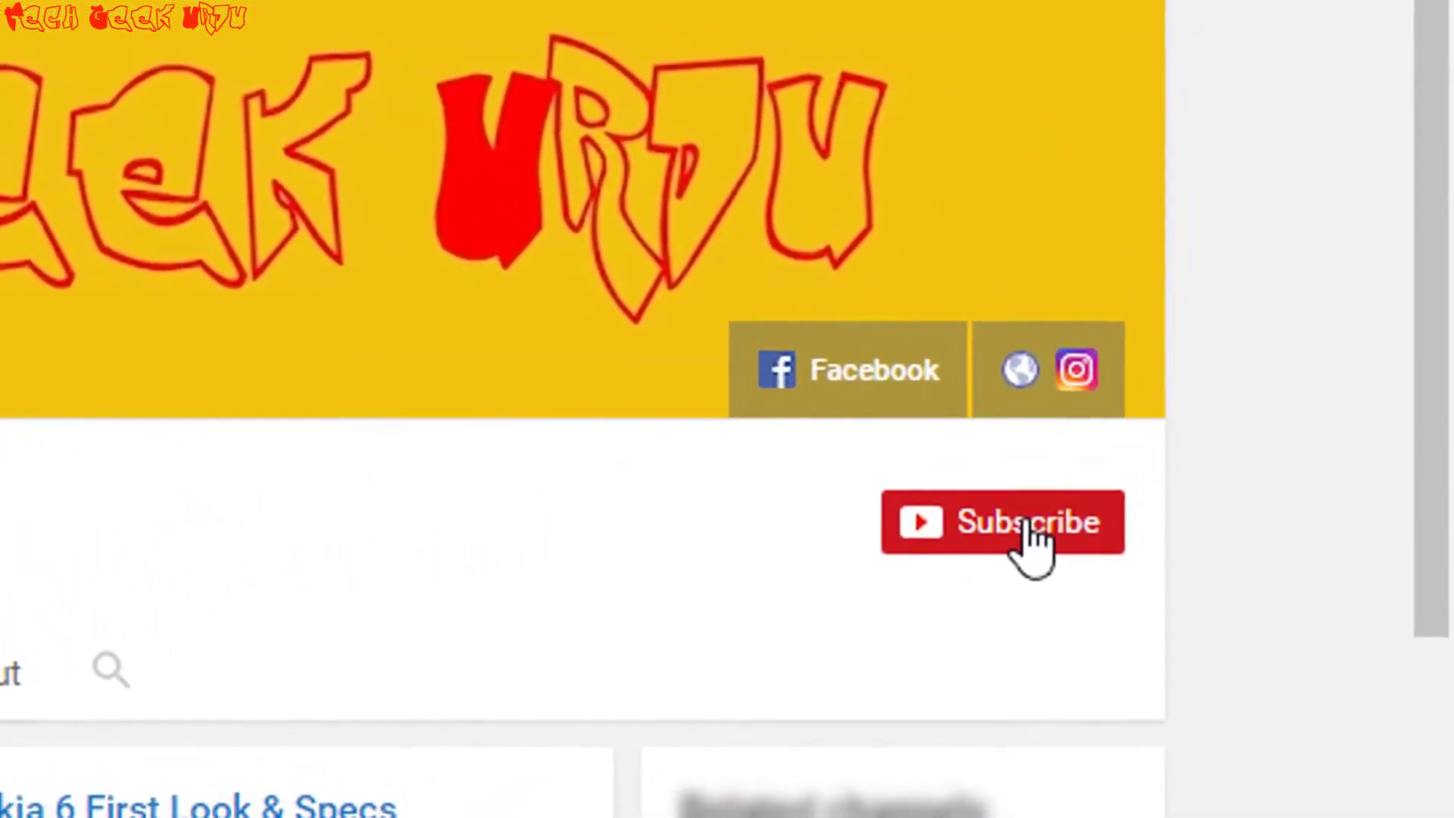
Step: Subscribe to the Tech Geek Urdu channel and save the setting to receive all of its notifications
{"action": "left_click", "coordinate": [1100, 483]}
{"action": "left_click", "coordinate": [1090, 530]}
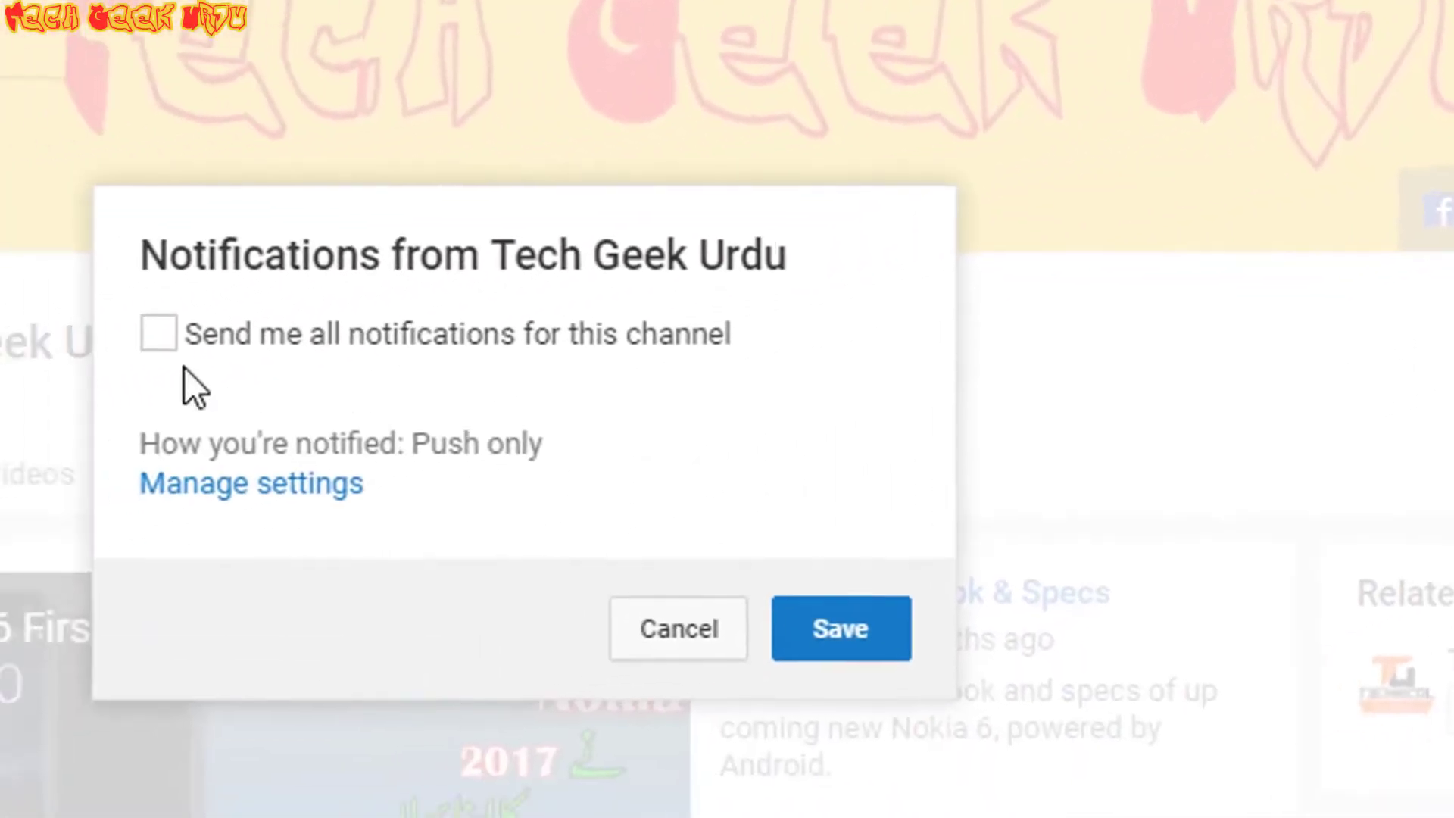
{"action": "left_click", "coordinate": [159, 331]}
{"action": "left_click", "coordinate": [1042, 577]}
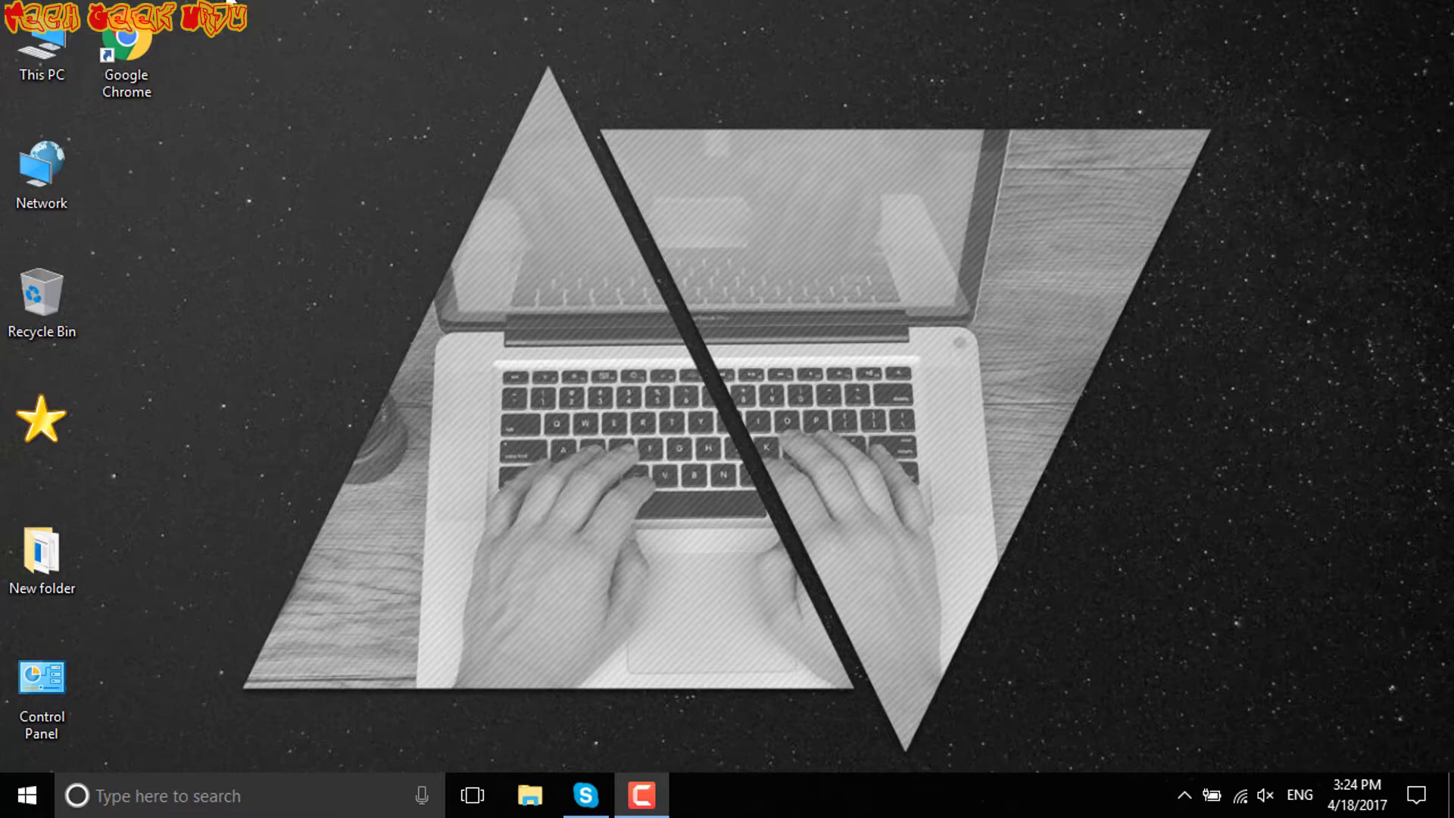
Step: Launch Google Chrome and open its About page to check the installed version
{"action": "double_click", "coordinate": [133, 51]}
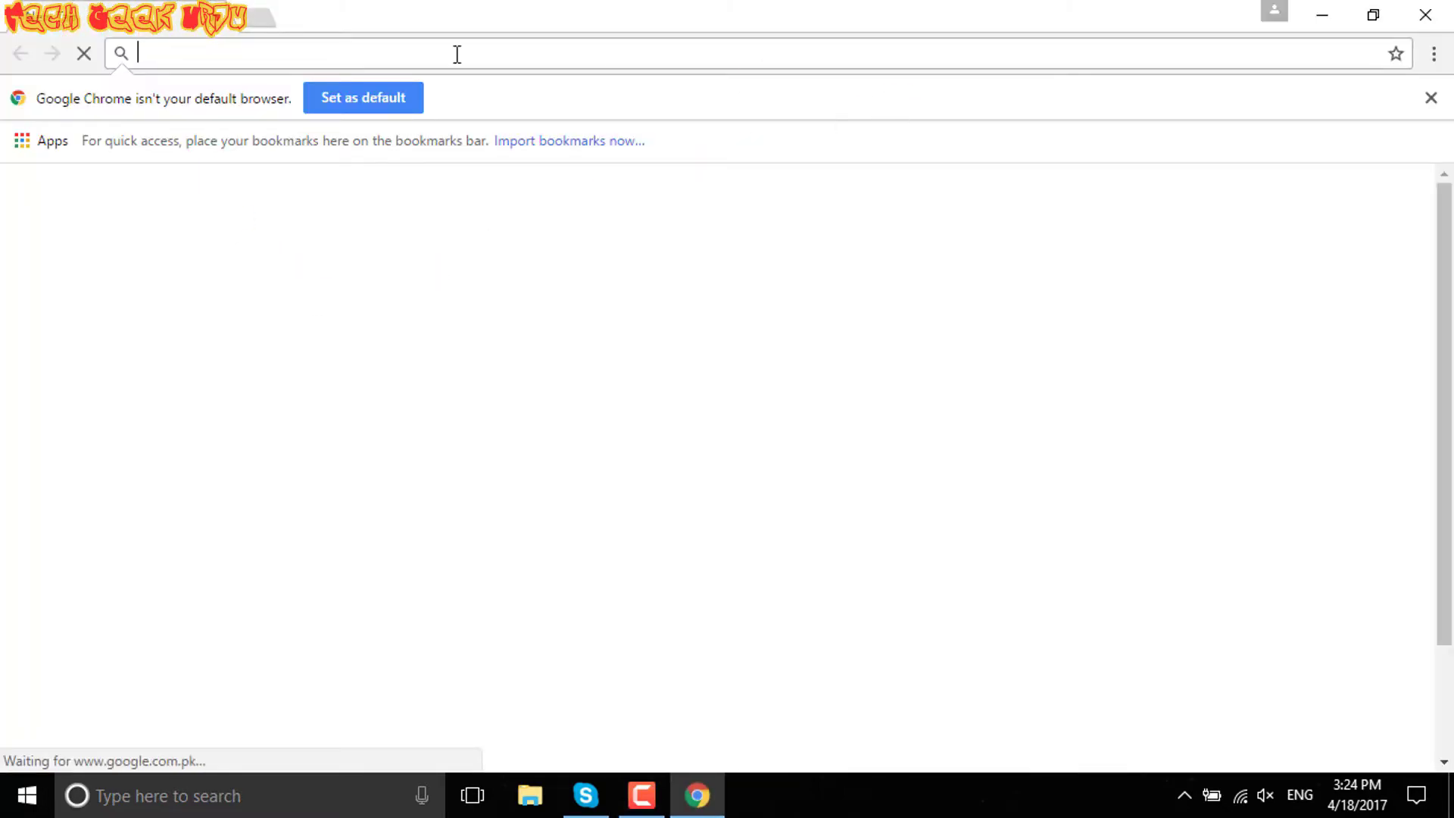
{"action": "left_click", "coordinate": [1433, 54]}
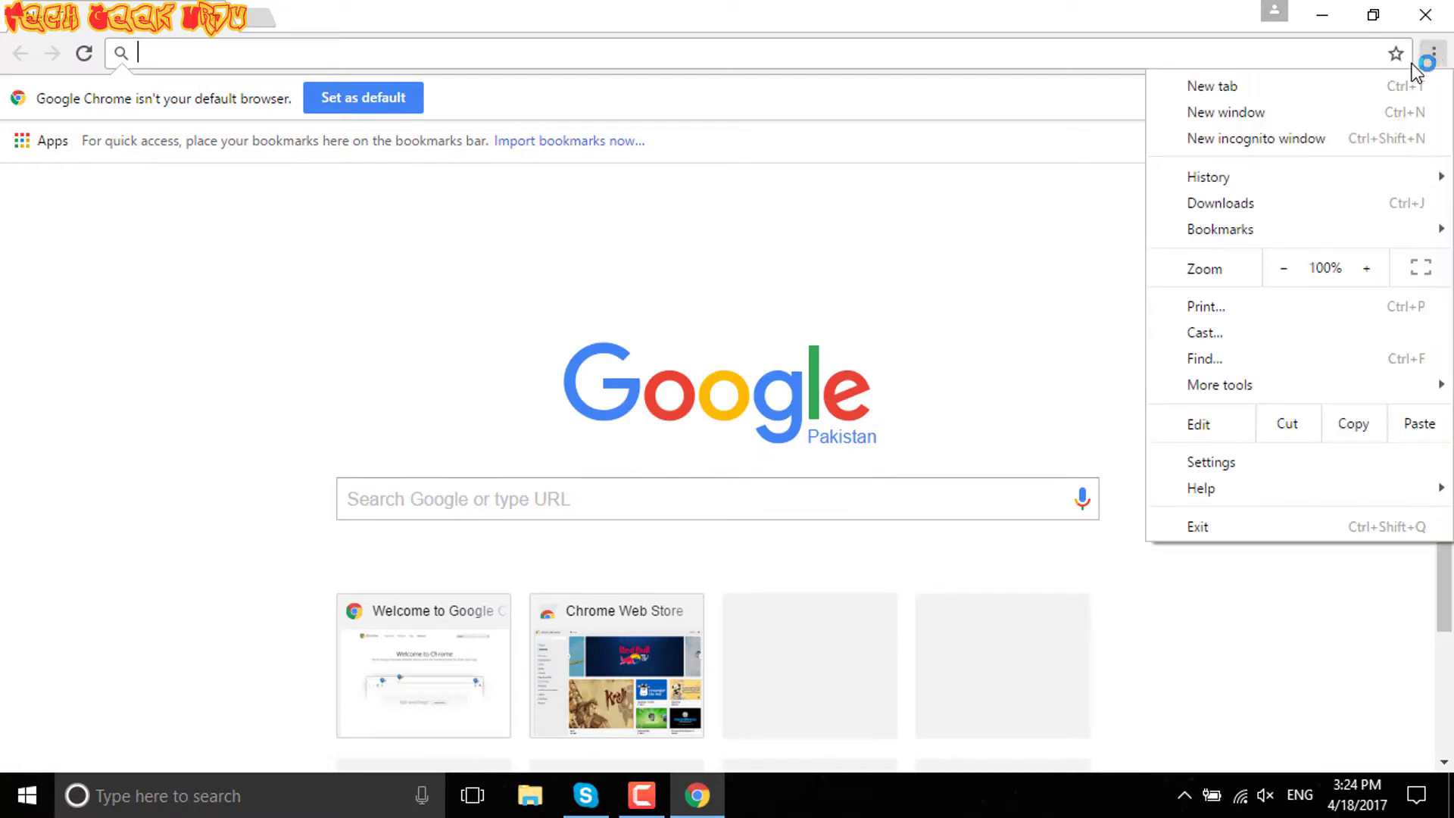
{"action": "left_click", "coordinate": [1267, 464]}
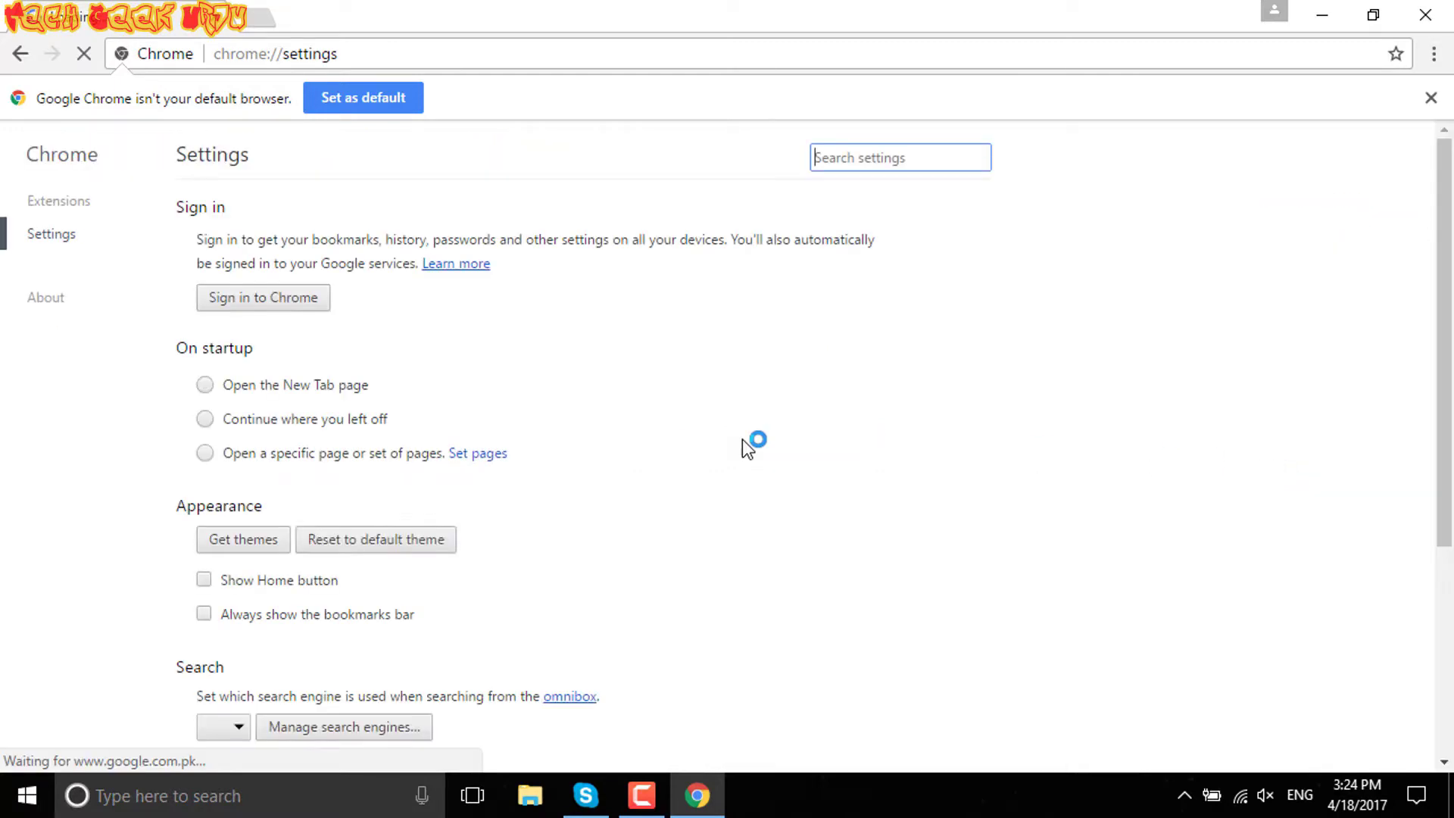
{"action": "left_click", "coordinate": [38, 303]}
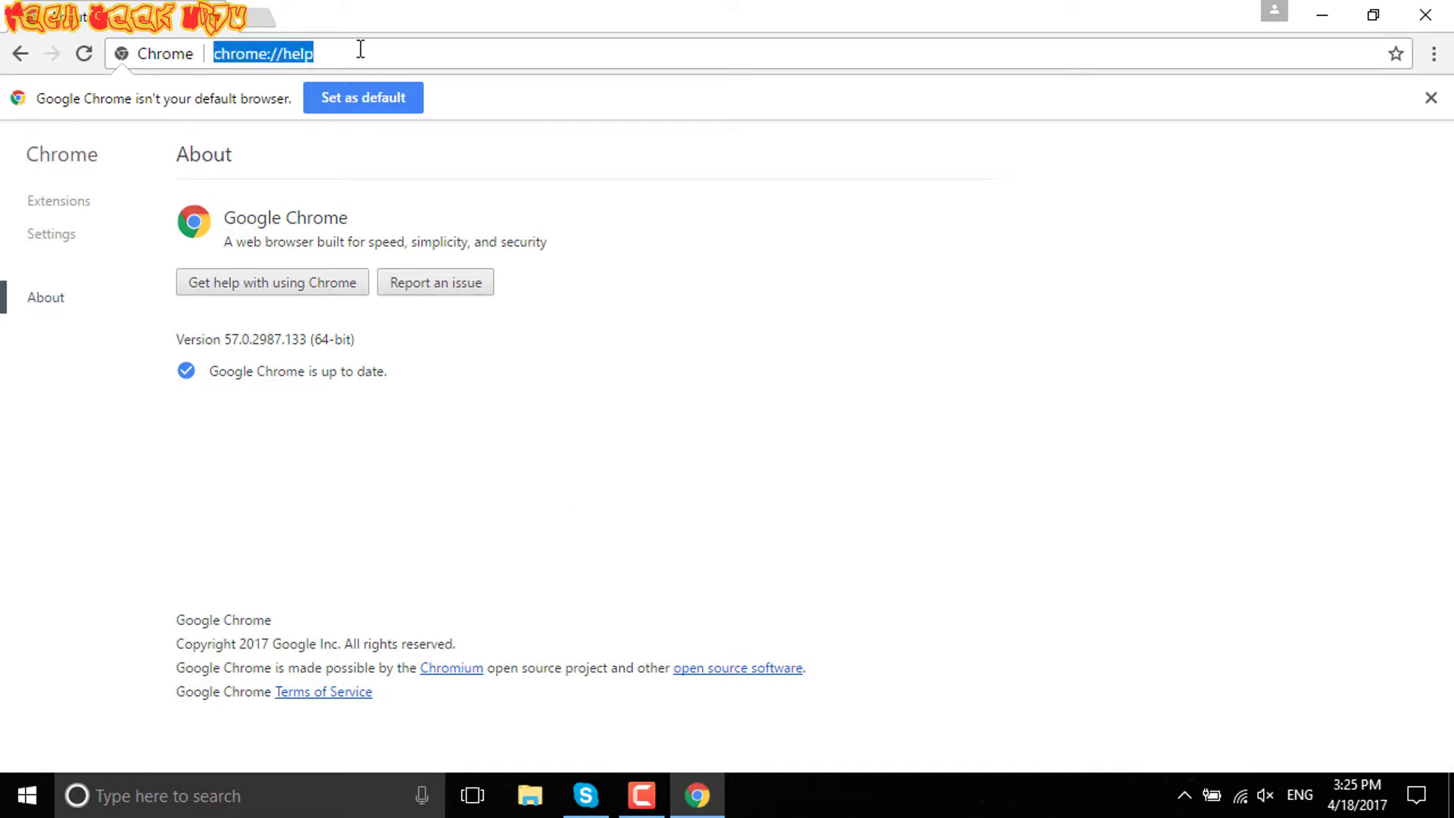
Step: Go to the YouTube home page and view the signed-in account's details
{"action": "type", "text": "youtube"}
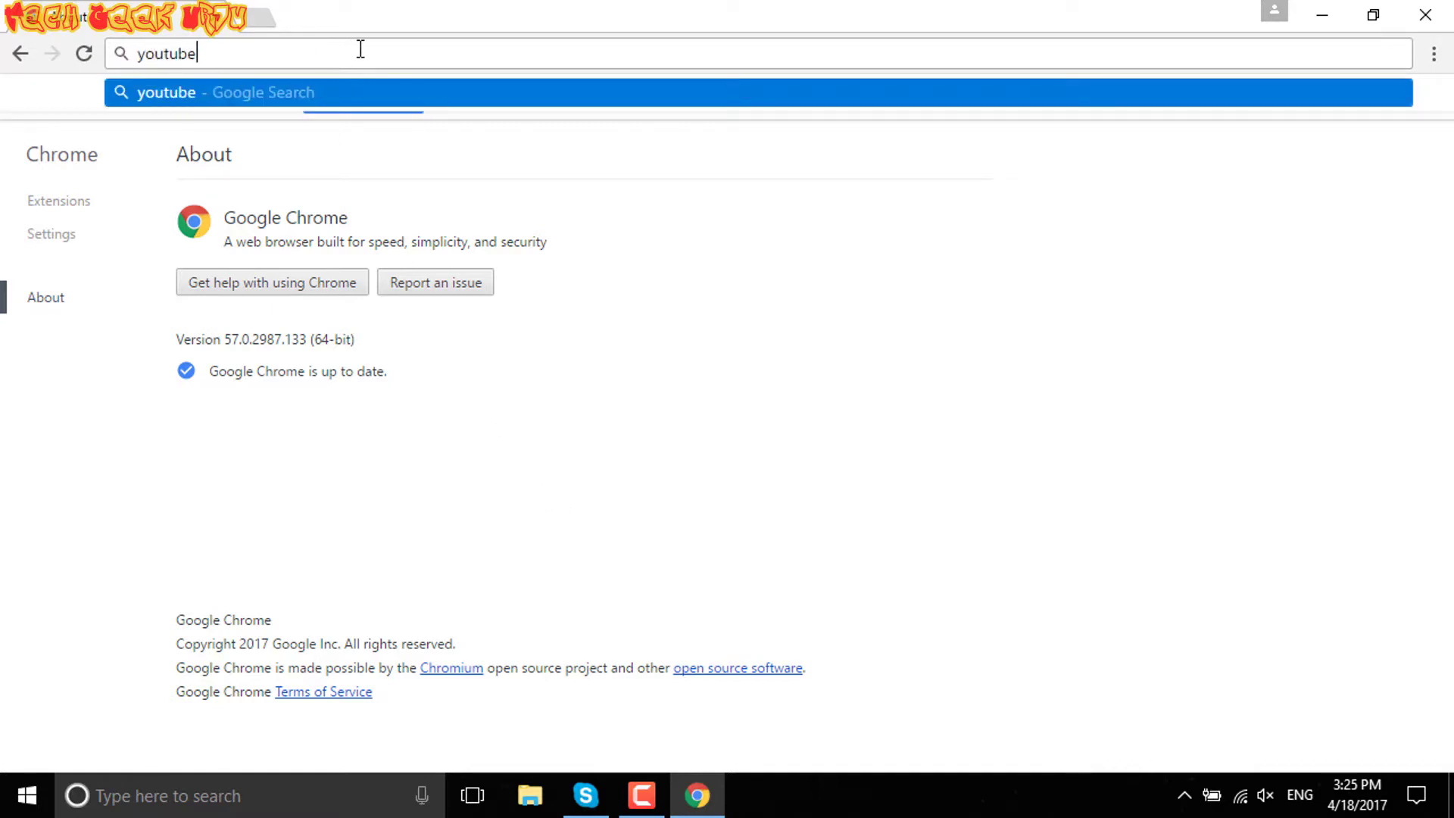
{"action": "key", "text": "Return"}
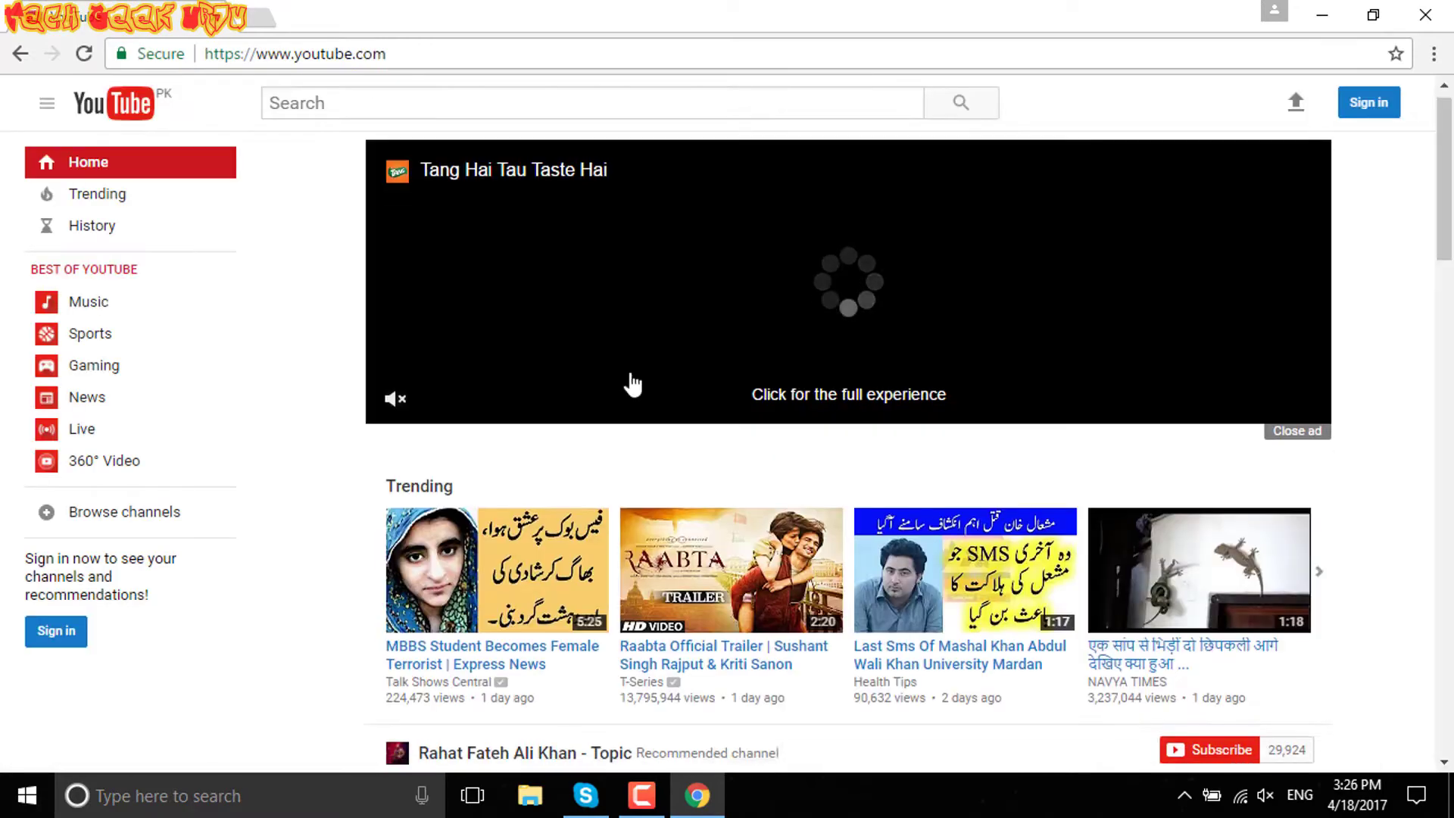
{"action": "scroll", "coordinate": [631, 382], "scroll_direction": "down", "scroll_amount": 3}
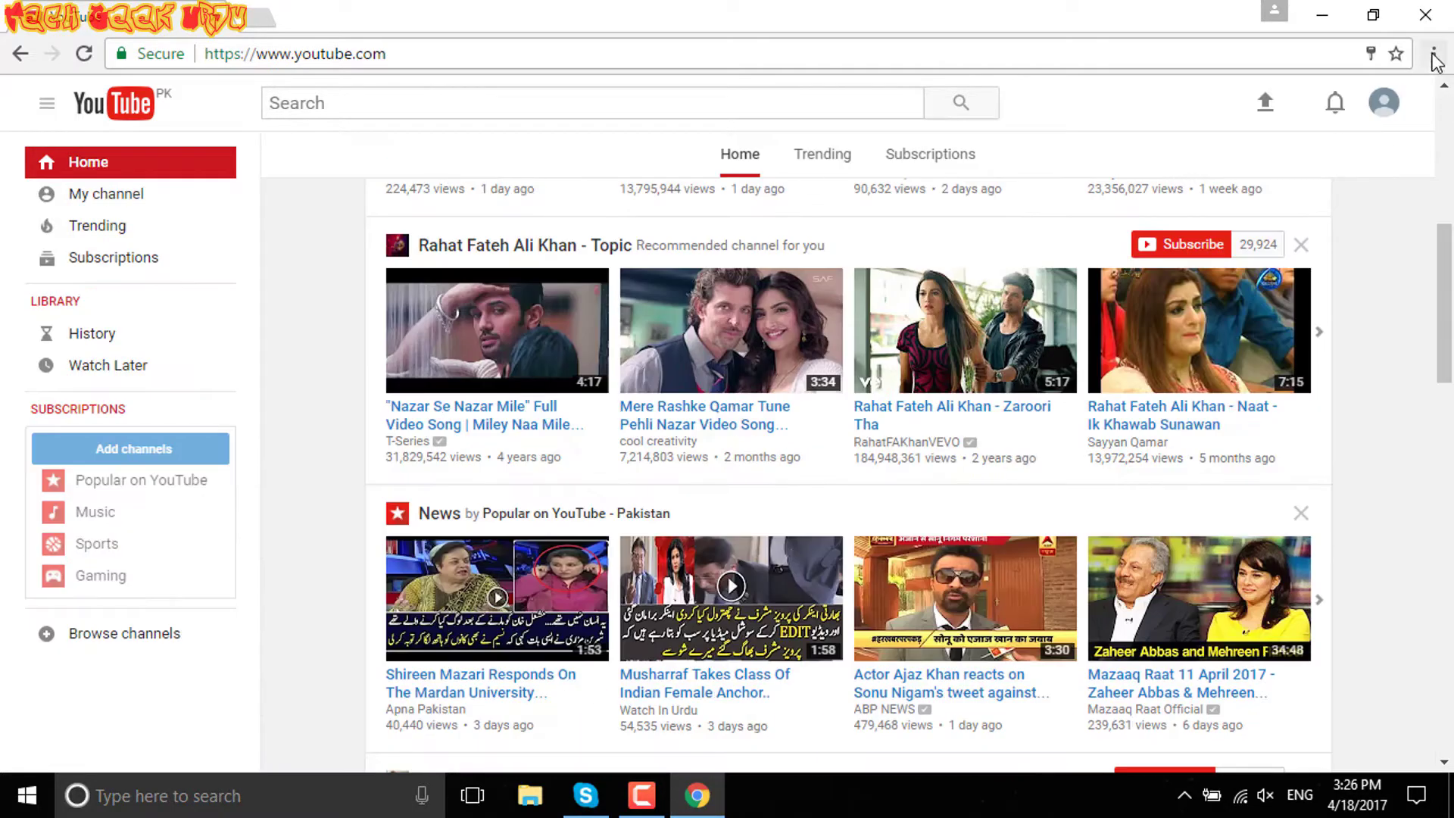
{"action": "left_click", "coordinate": [1384, 106]}
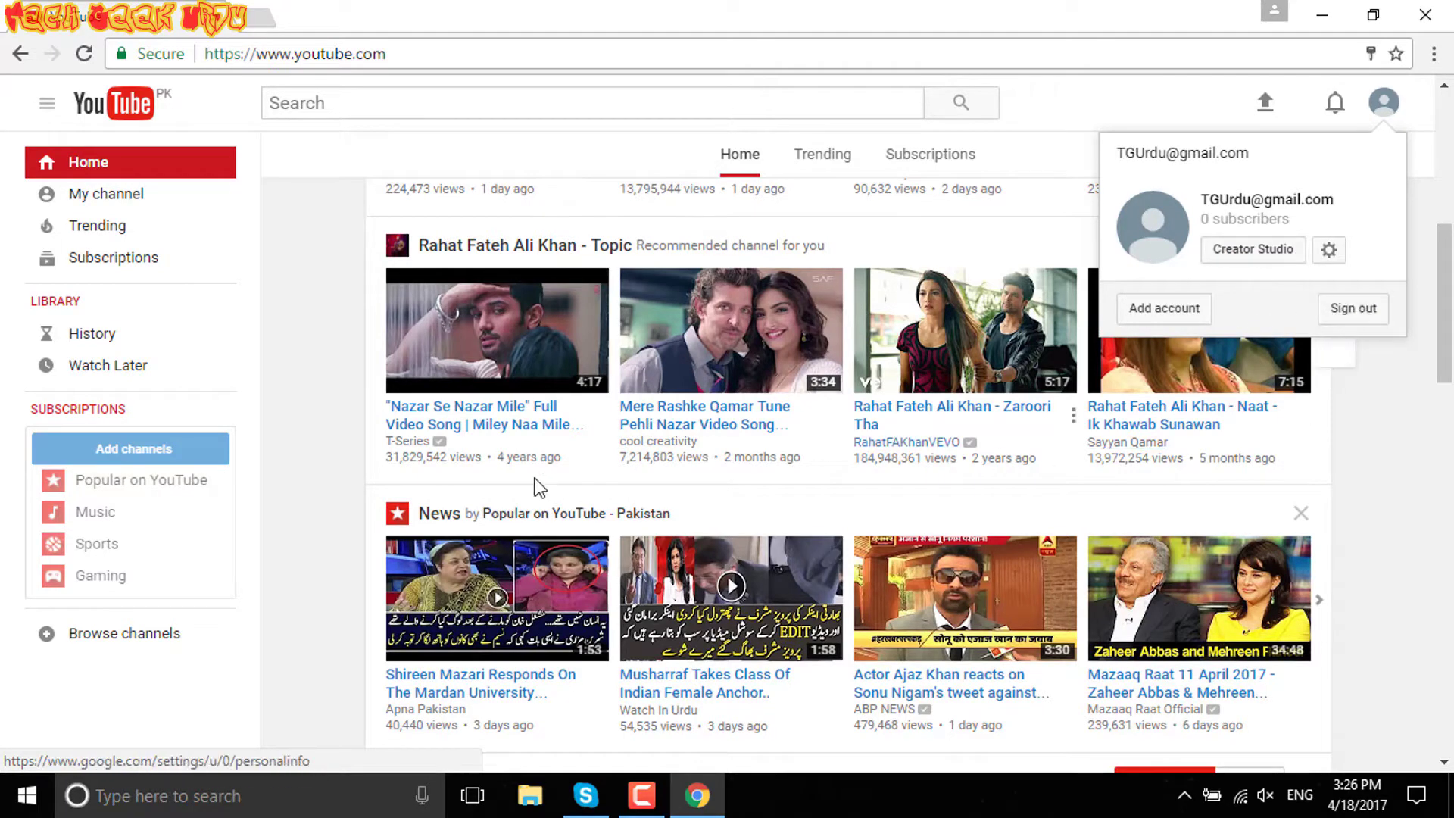
{"action": "left_click", "coordinate": [317, 525]}
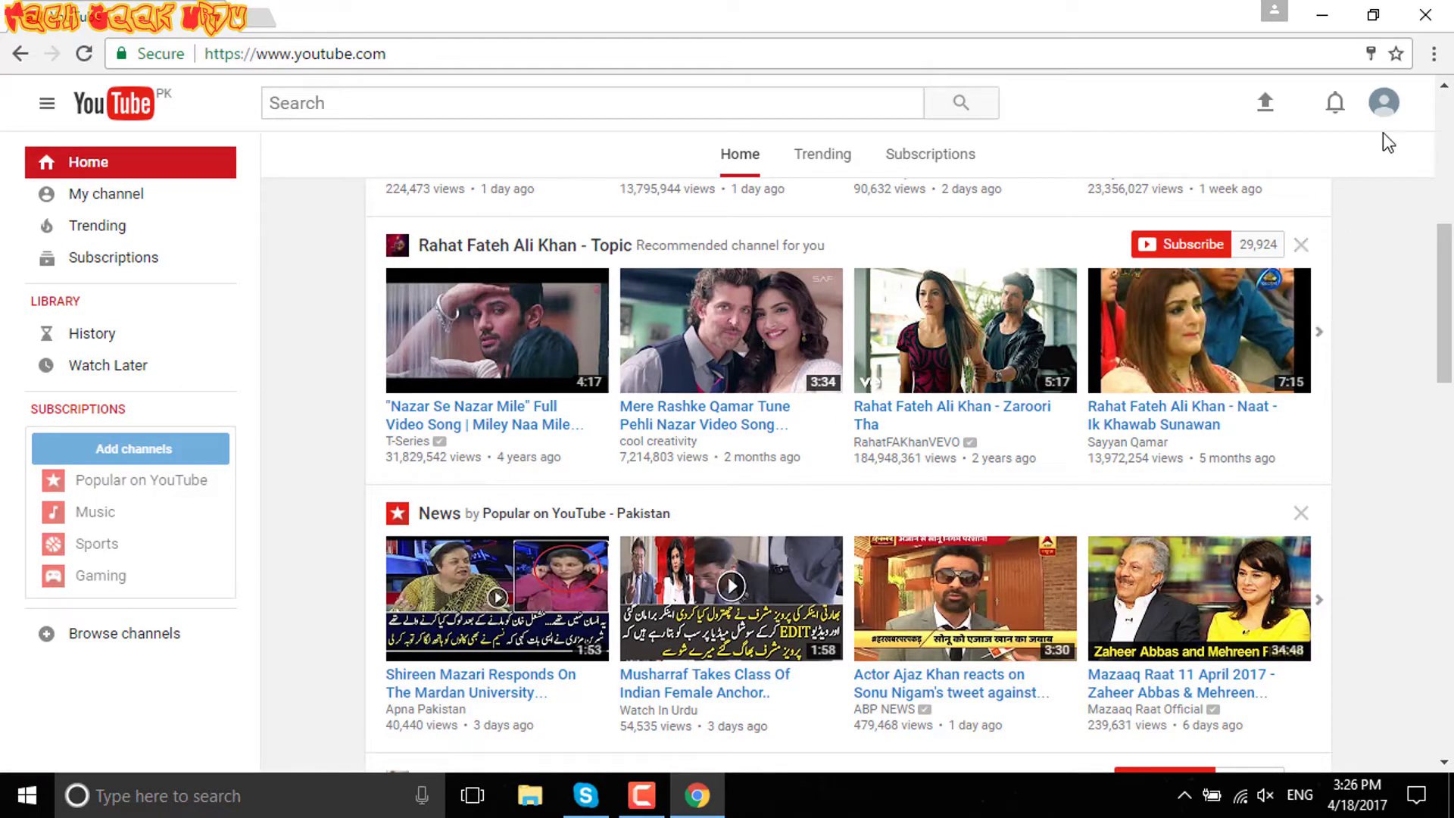
Step: Open the developer tools console for the YouTube page and enter document.cookie
{"action": "left_click", "coordinate": [1434, 55]}
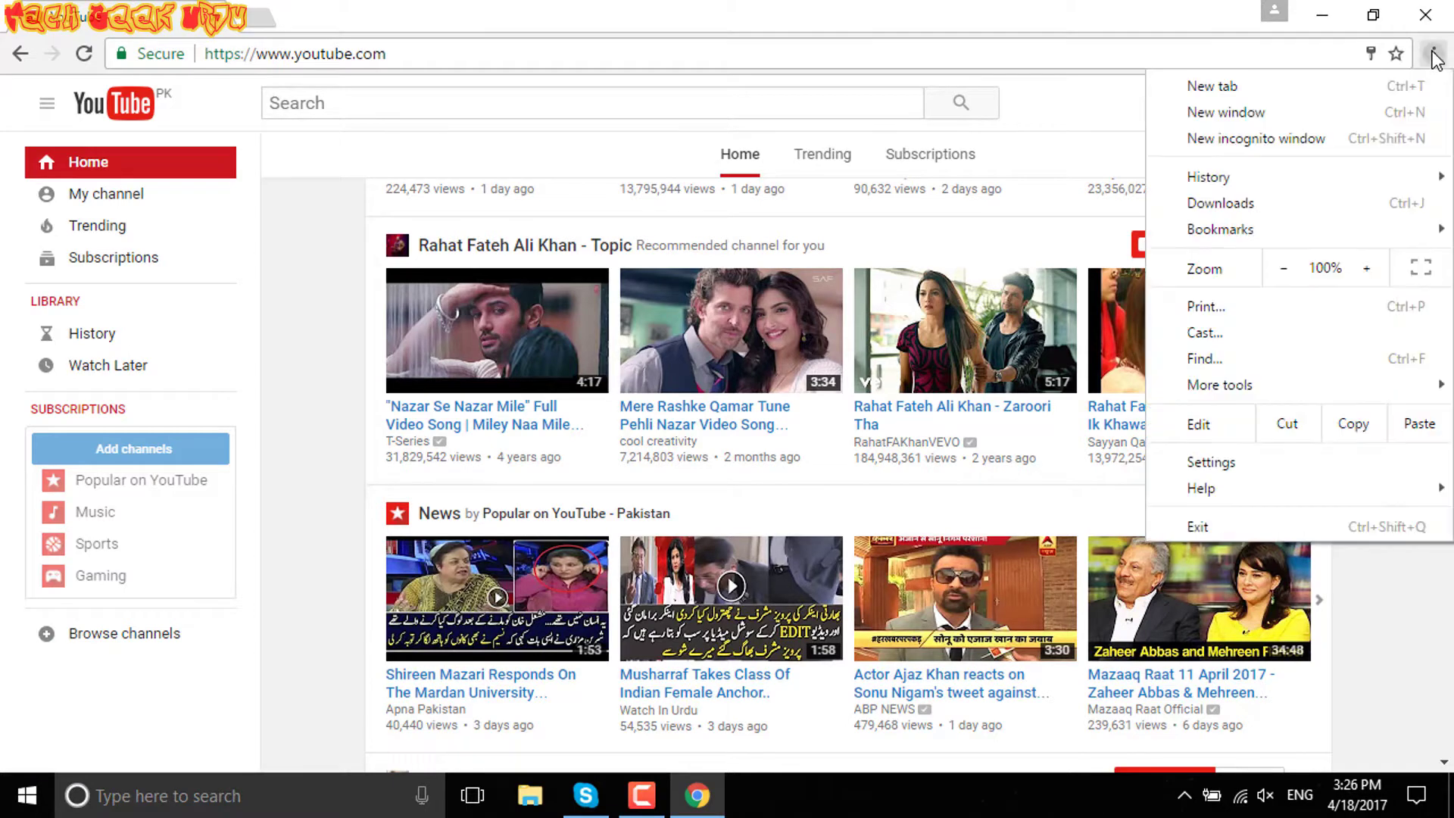
{"action": "mouse_move", "coordinate": [1292, 388]}
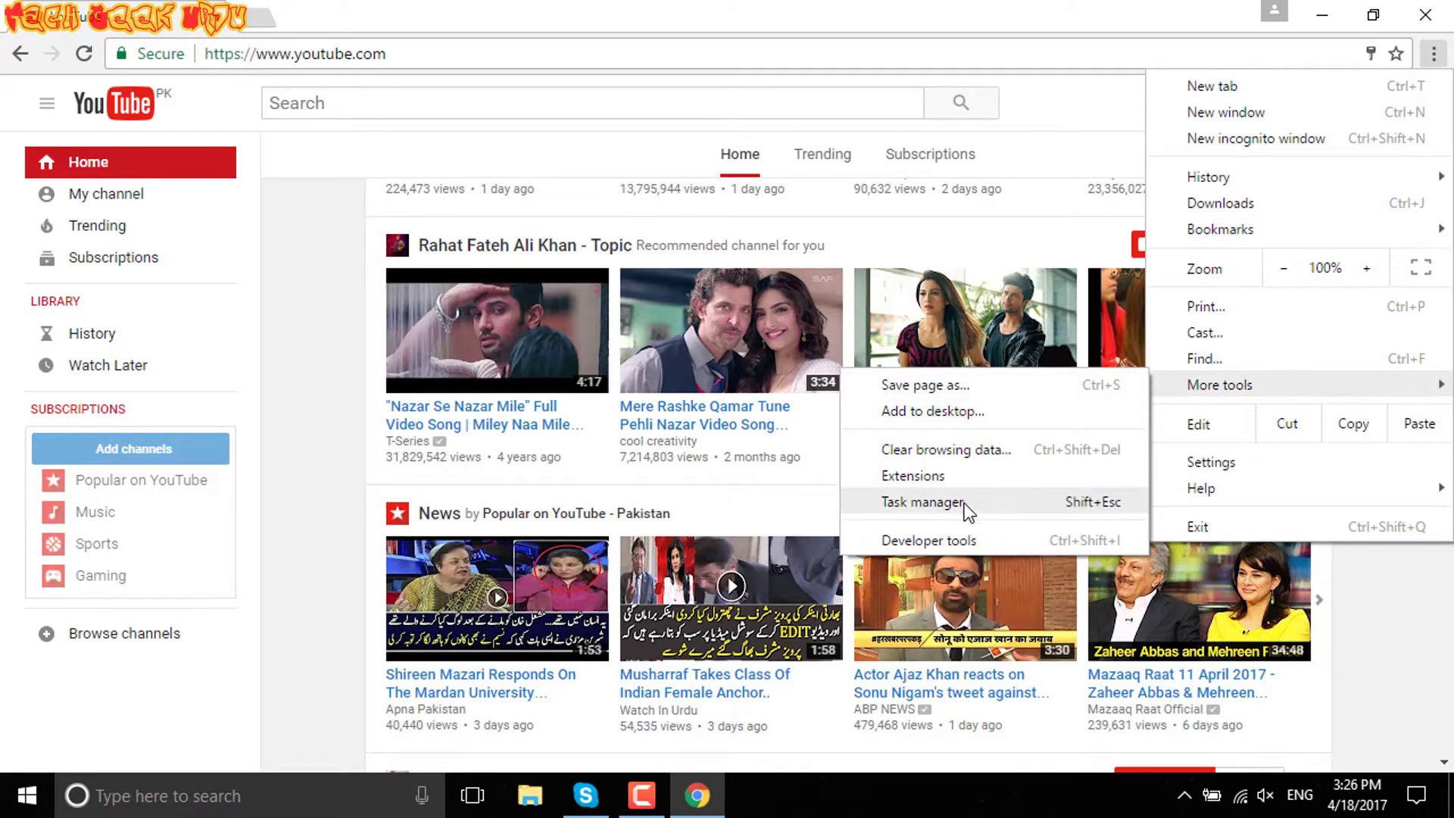
{"action": "left_click", "coordinate": [978, 543]}
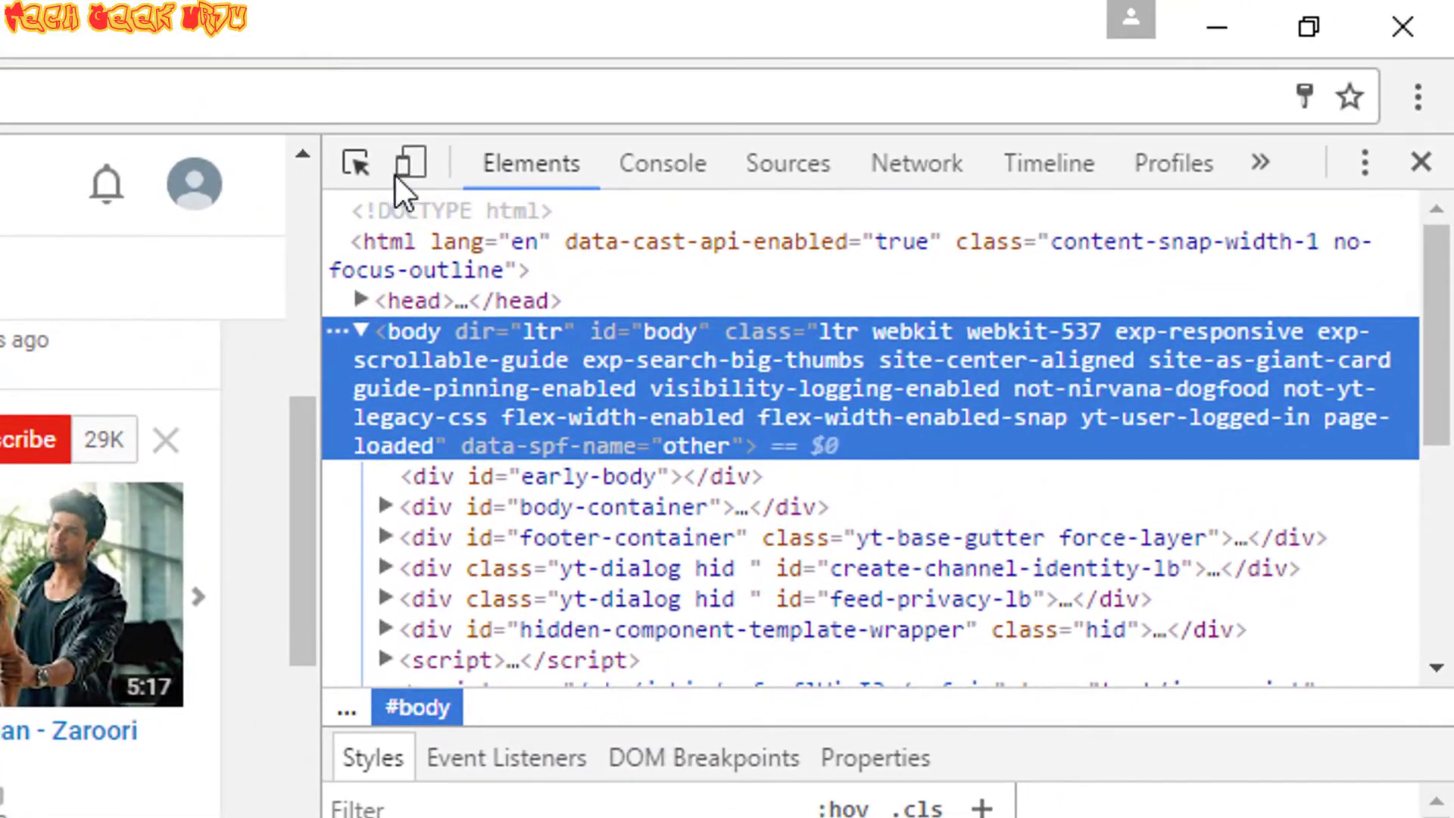
{"action": "left_click", "coordinate": [661, 166]}
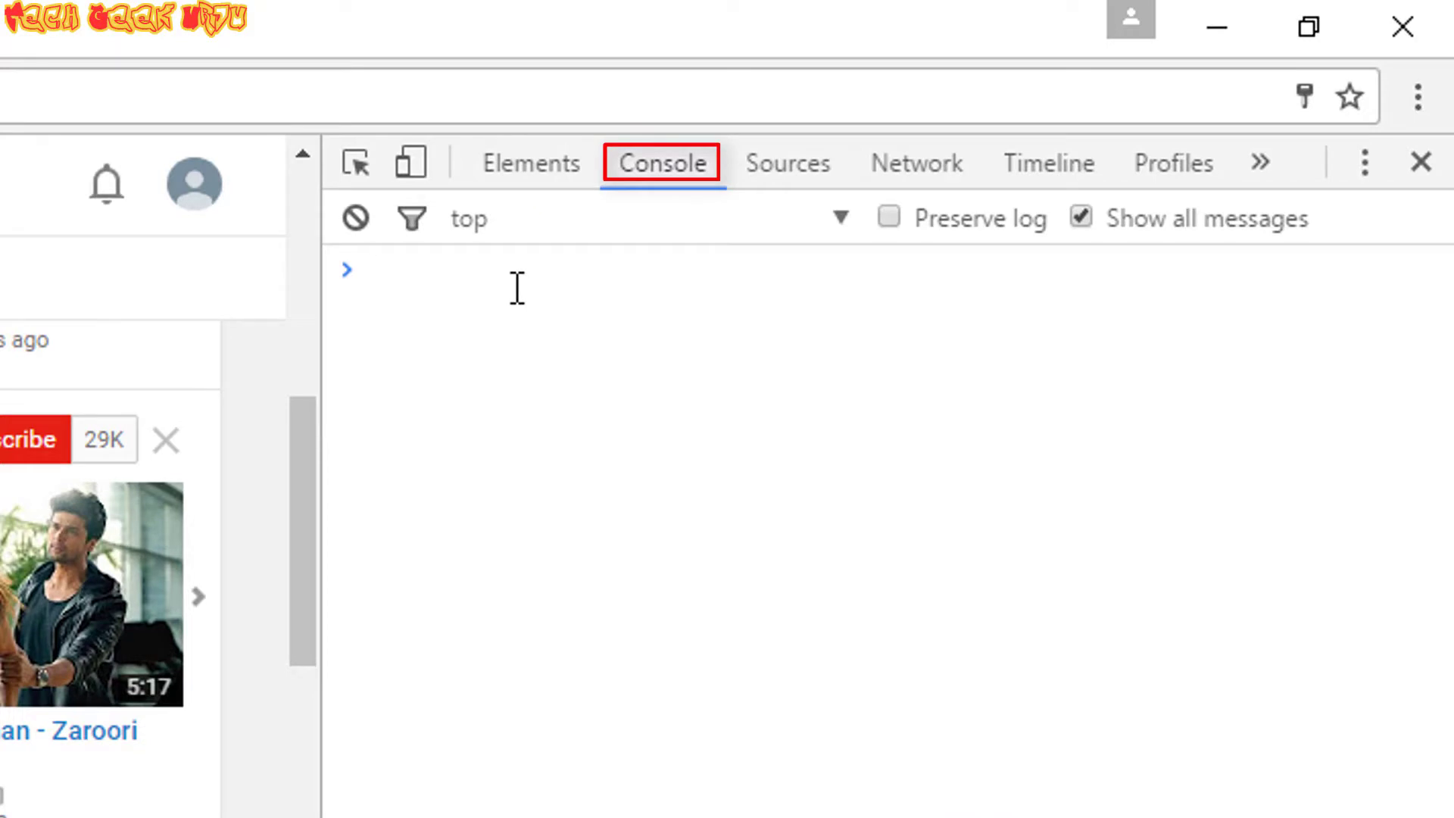
{"action": "type", "text": "document.cookie"}
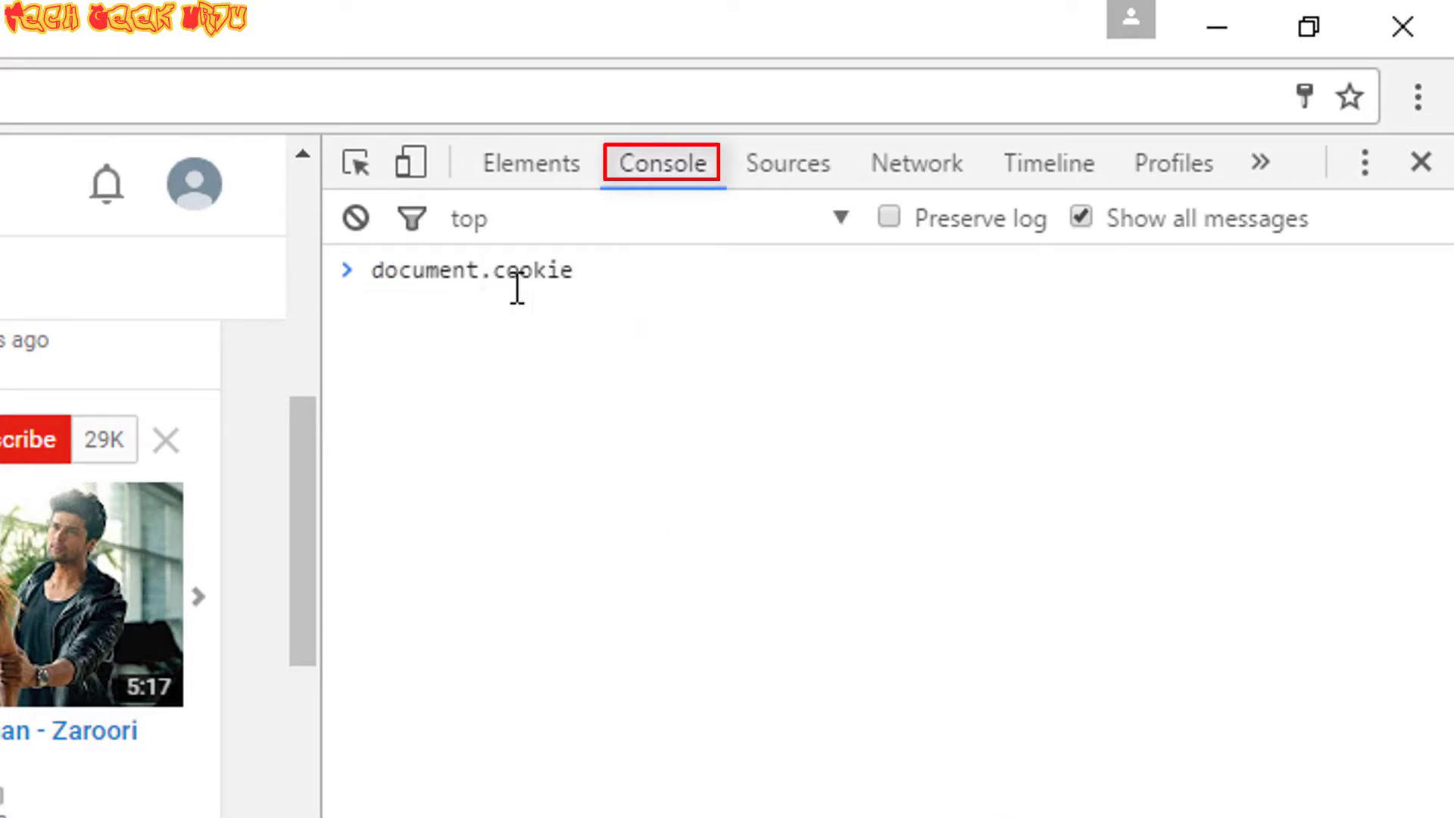
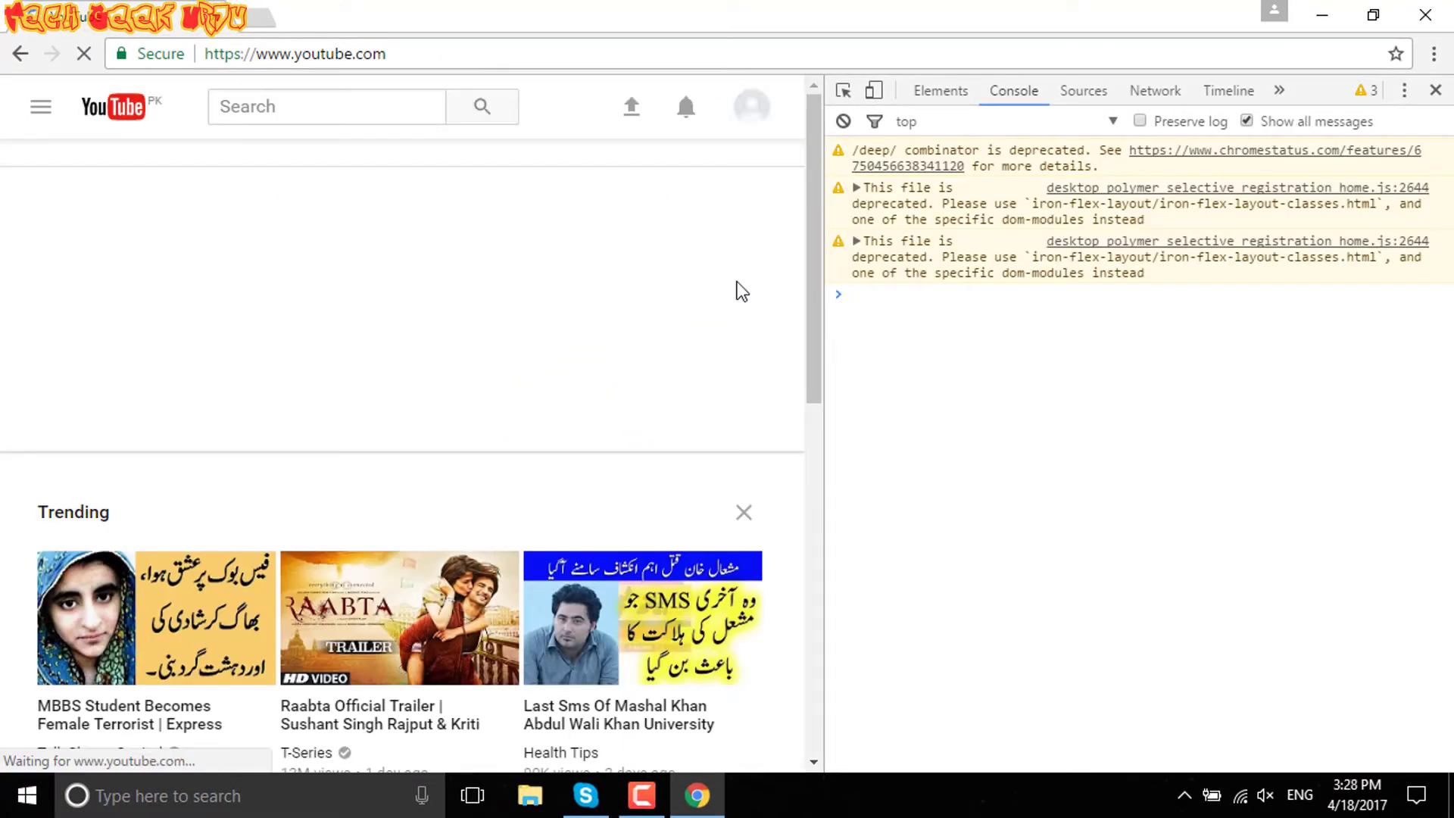
Step: Close the developer tools and look over the video sections of the redesigned YouTube home page
{"action": "left_click", "coordinate": [1435, 90]}
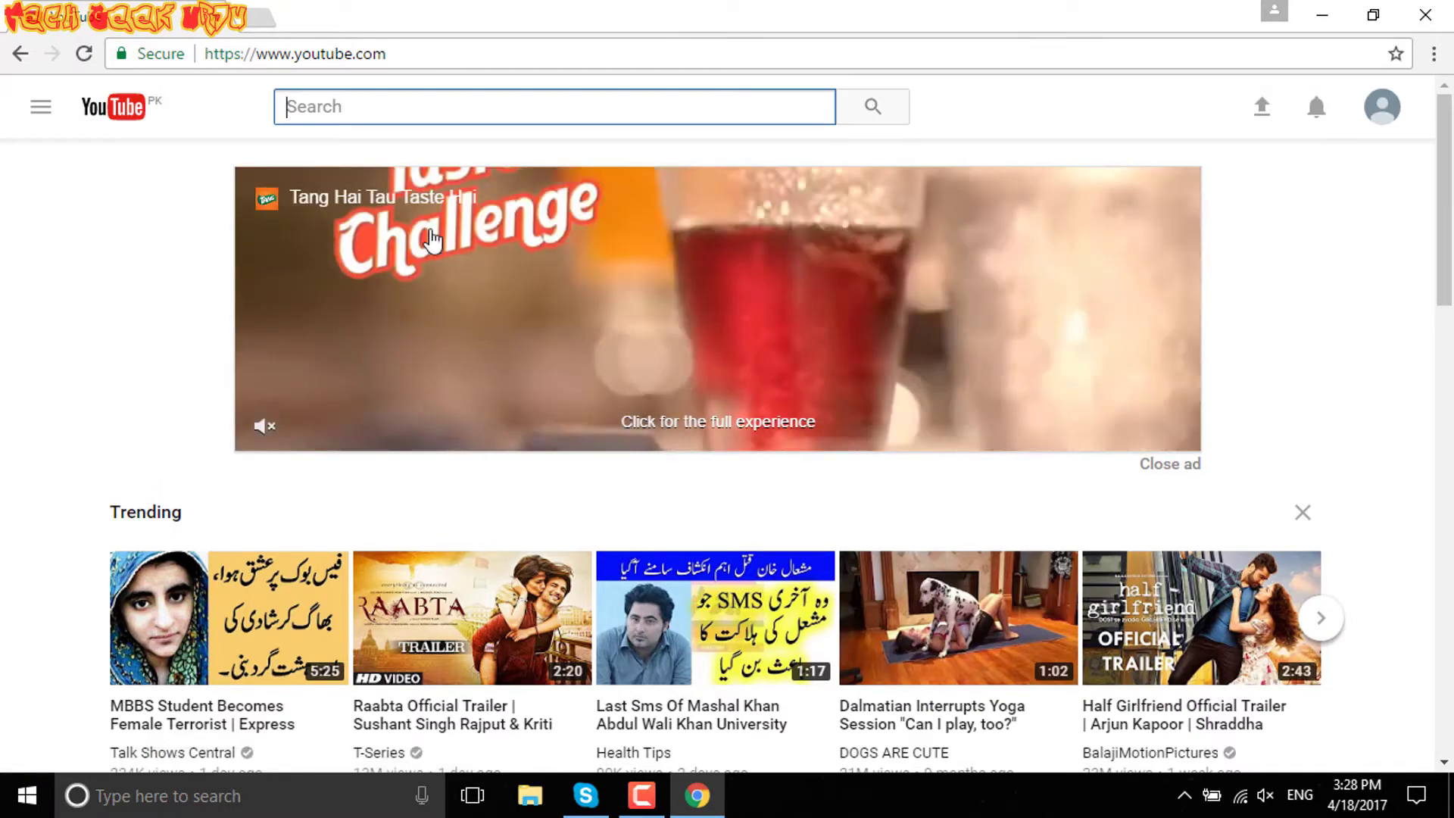
{"action": "scroll", "coordinate": [162, 295], "scroll_direction": "down", "scroll_amount": 3}
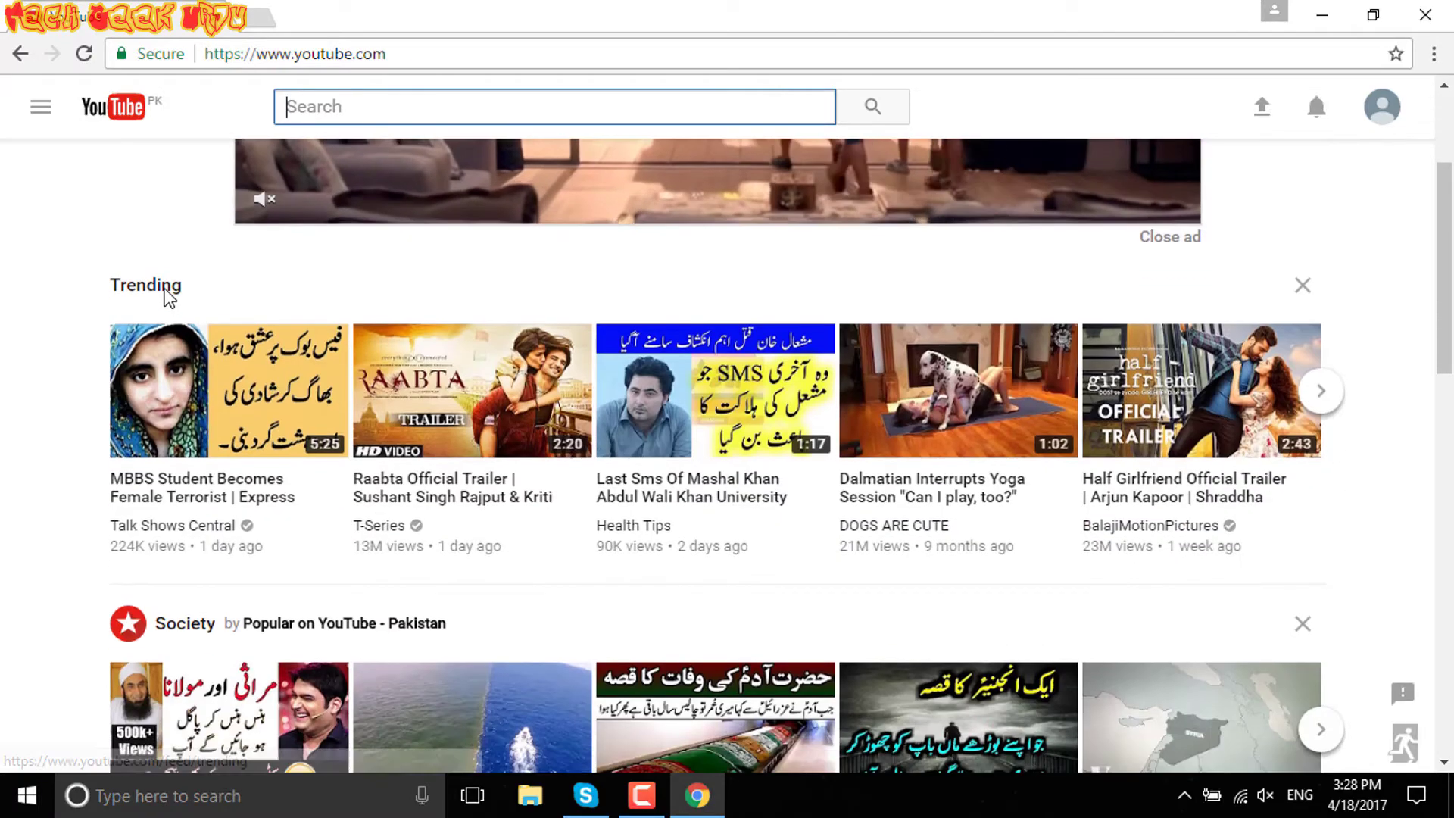
{"action": "scroll", "coordinate": [162, 296], "scroll_direction": "up", "scroll_amount": 3}
{"action": "scroll", "coordinate": [165, 296], "scroll_direction": "down", "scroll_amount": 5}
{"action": "scroll", "coordinate": [167, 297], "scroll_direction": "down", "scroll_amount": 1}
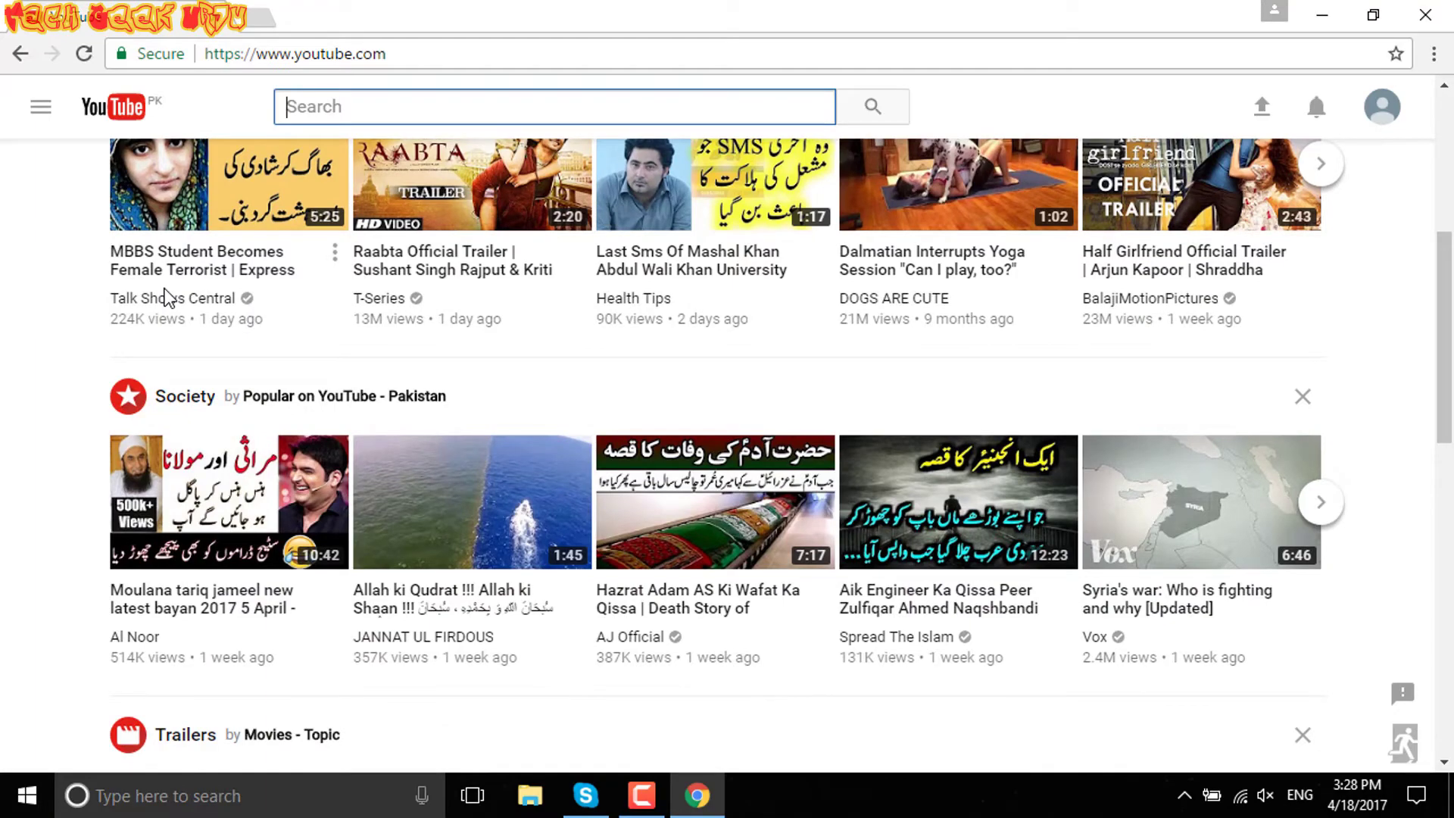
{"action": "scroll", "coordinate": [163, 296], "scroll_direction": "down", "scroll_amount": 6}
{"action": "scroll", "coordinate": [162, 294], "scroll_direction": "up", "scroll_amount": 12}
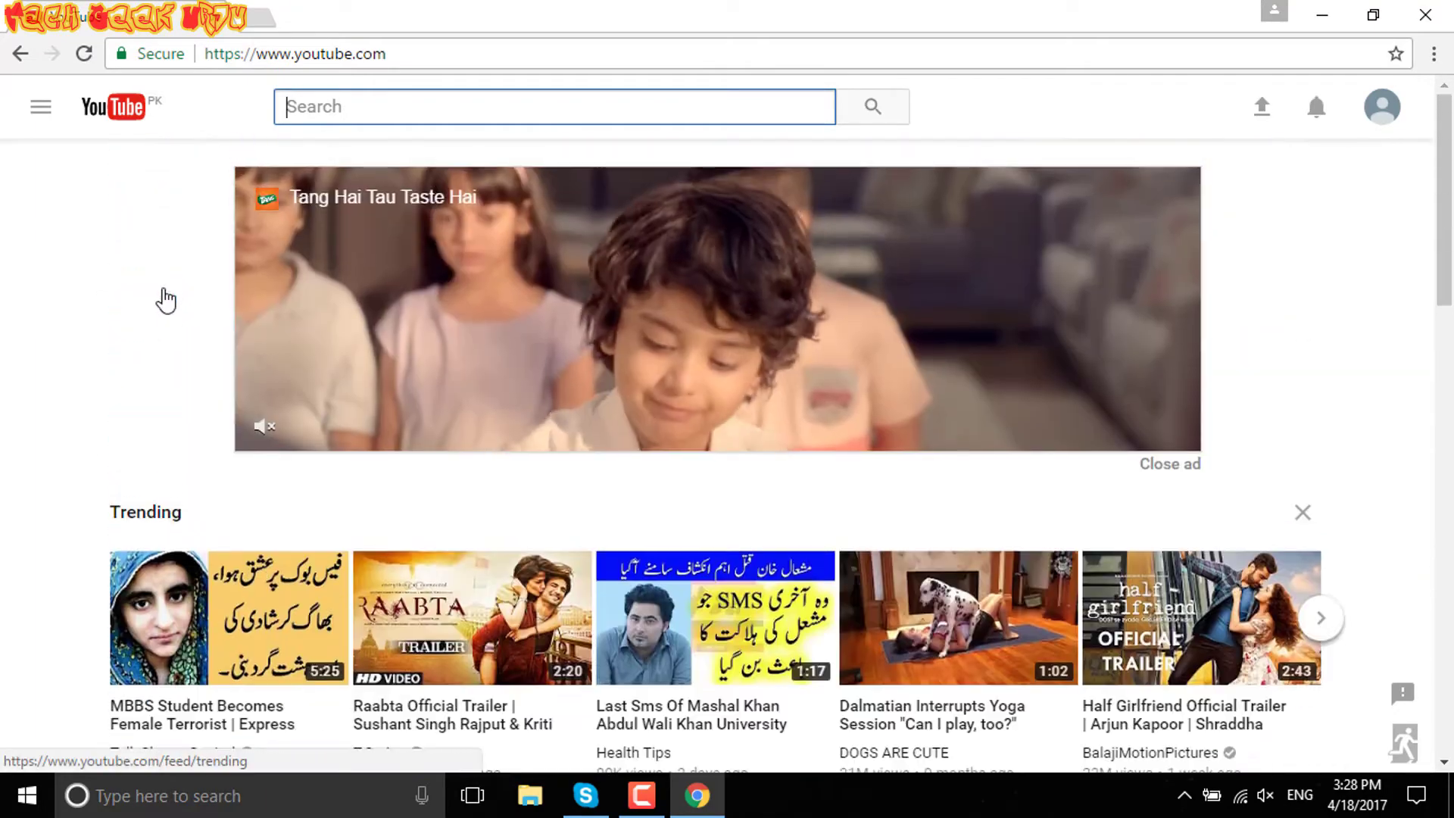
Step: Look through the home page's navigation guide, including the library and subscription entries, and close it
{"action": "left_click", "coordinate": [41, 106]}
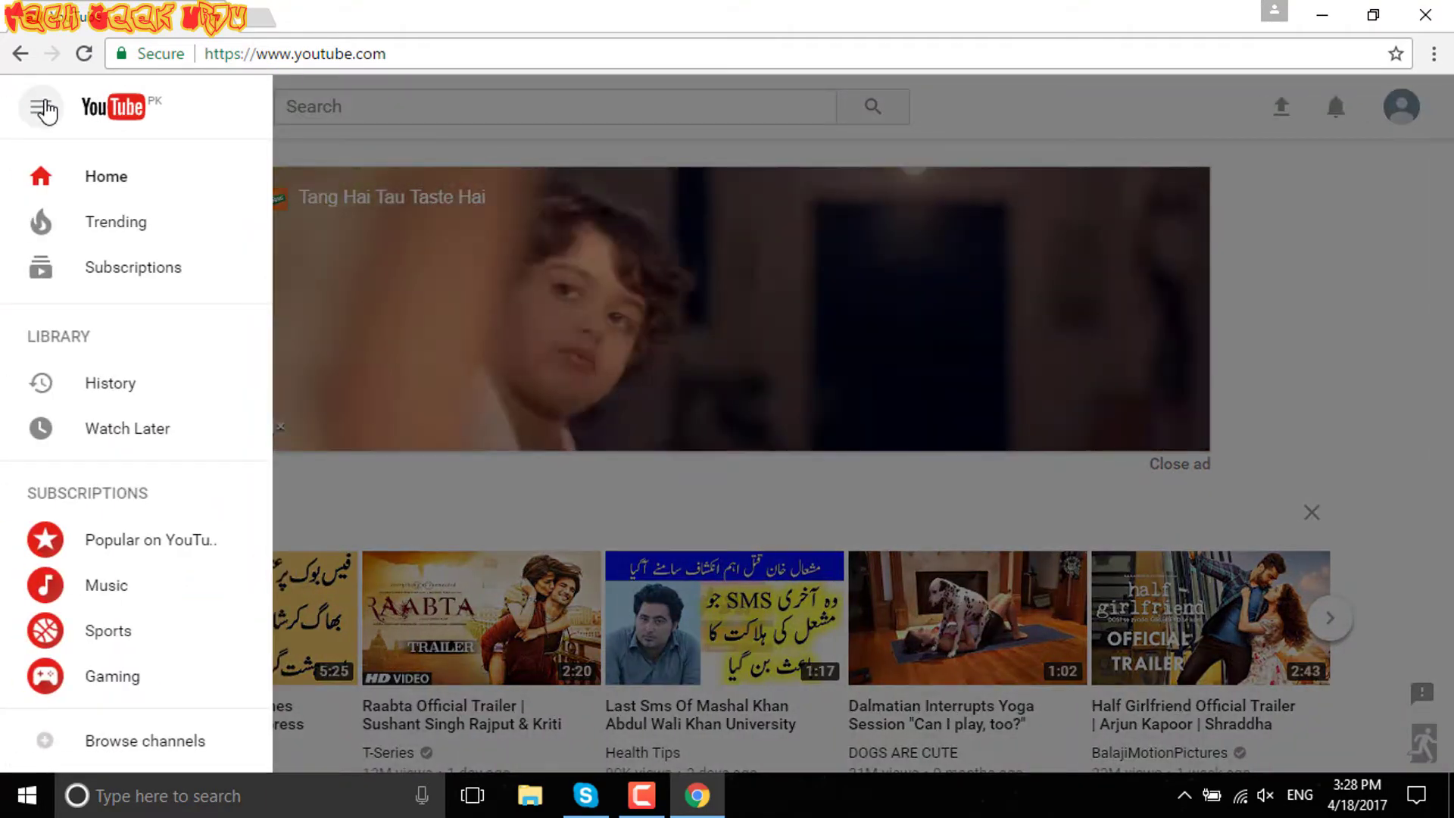
{"action": "scroll", "coordinate": [95, 568], "scroll_direction": "down", "scroll_amount": 6}
{"action": "scroll", "coordinate": [91, 552], "scroll_direction": "up", "scroll_amount": 6}
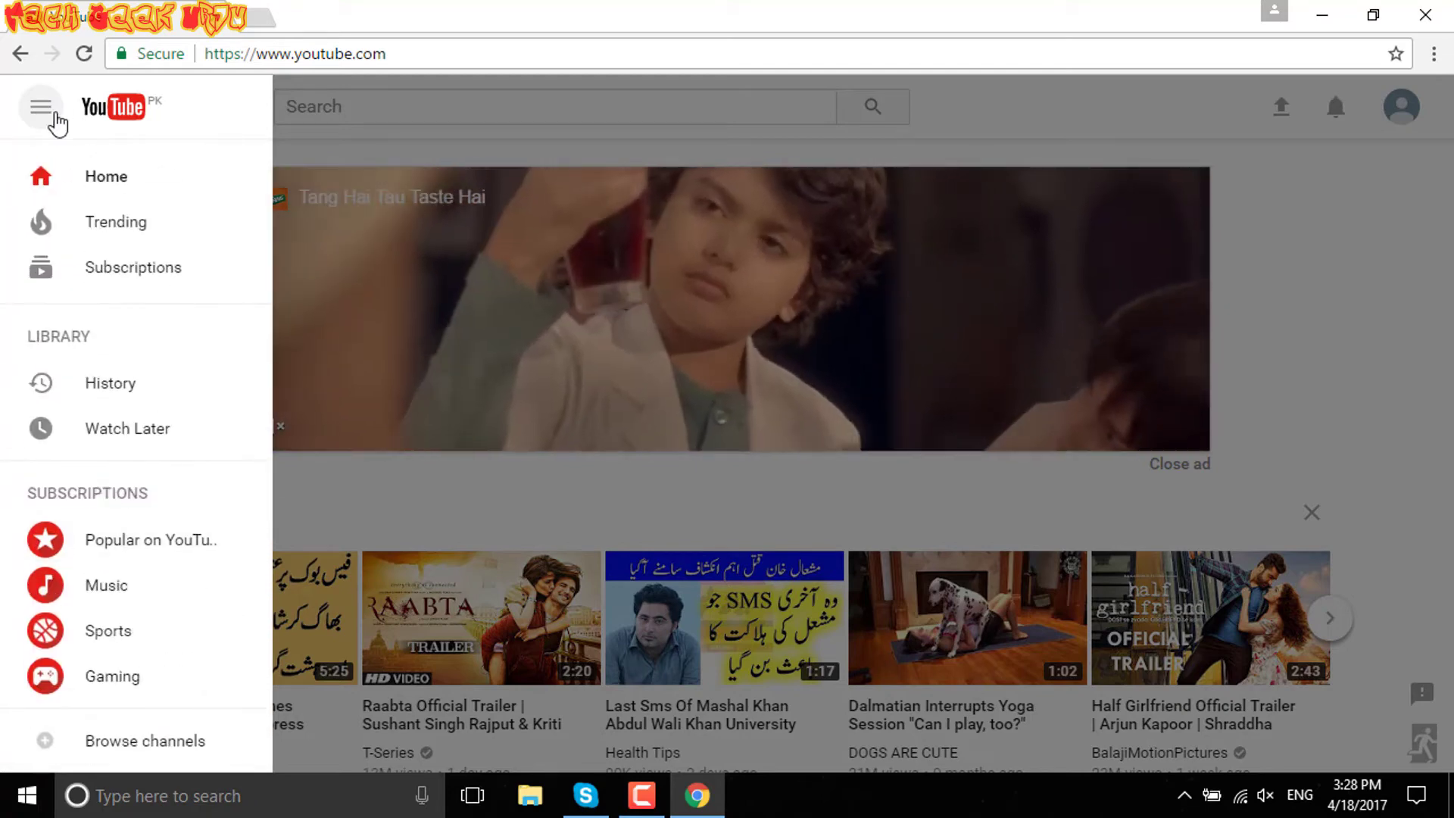
{"action": "left_click", "coordinate": [1412, 99]}
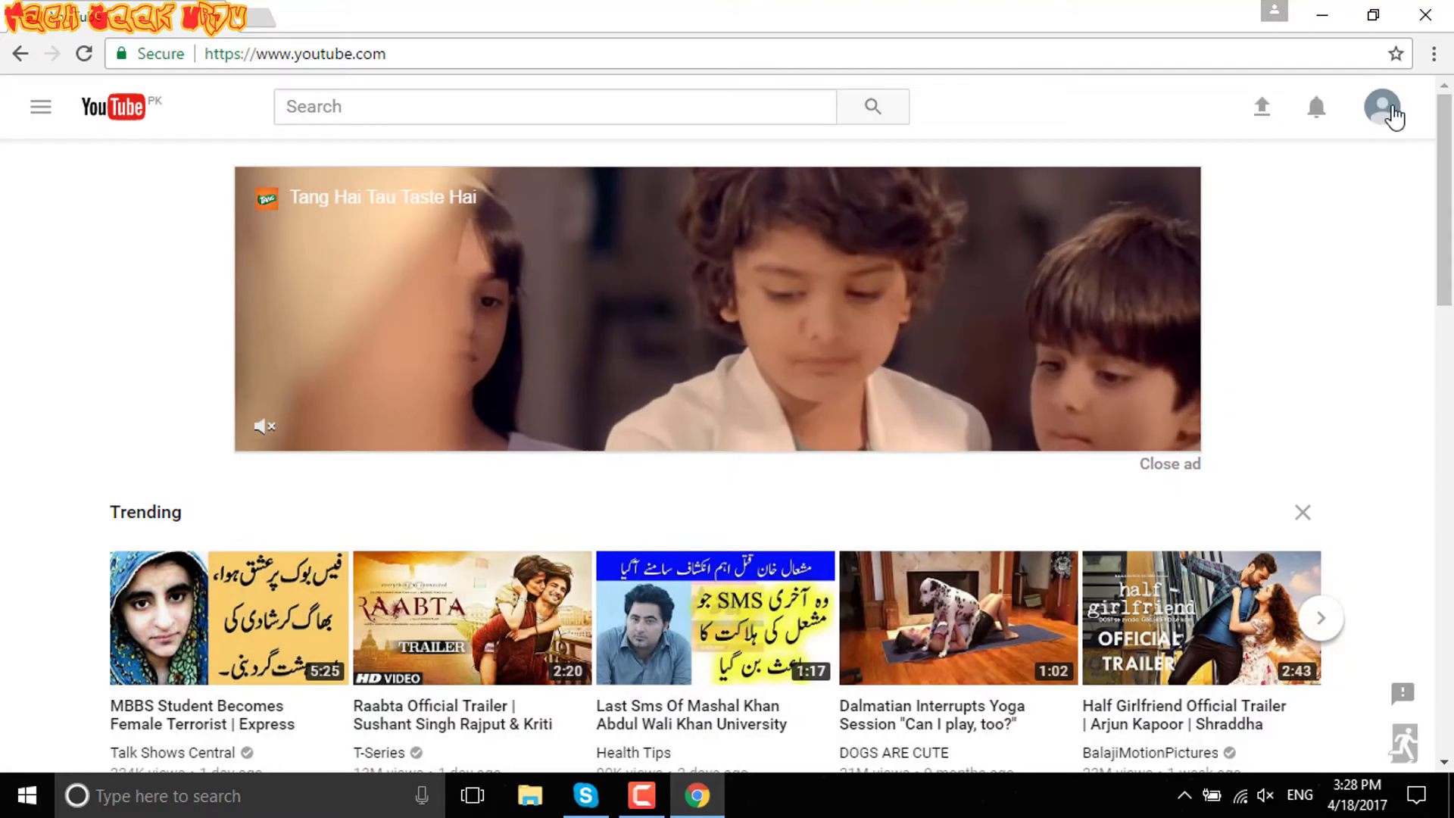
Step: Activate Dark Mode in the account options and look over the recommended videos on the dark home page
{"action": "left_click", "coordinate": [1383, 108]}
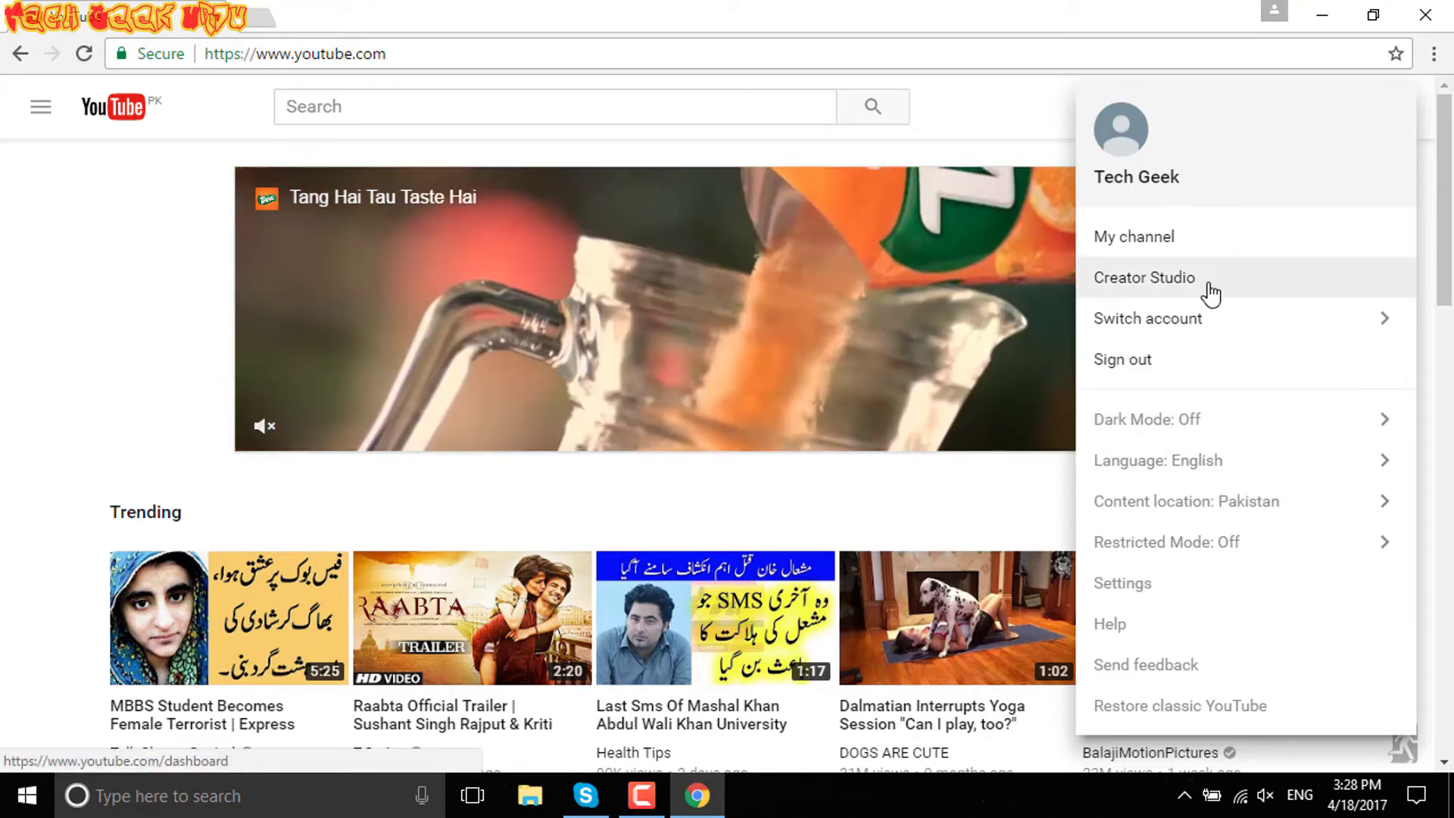
{"action": "left_click", "coordinate": [1252, 421]}
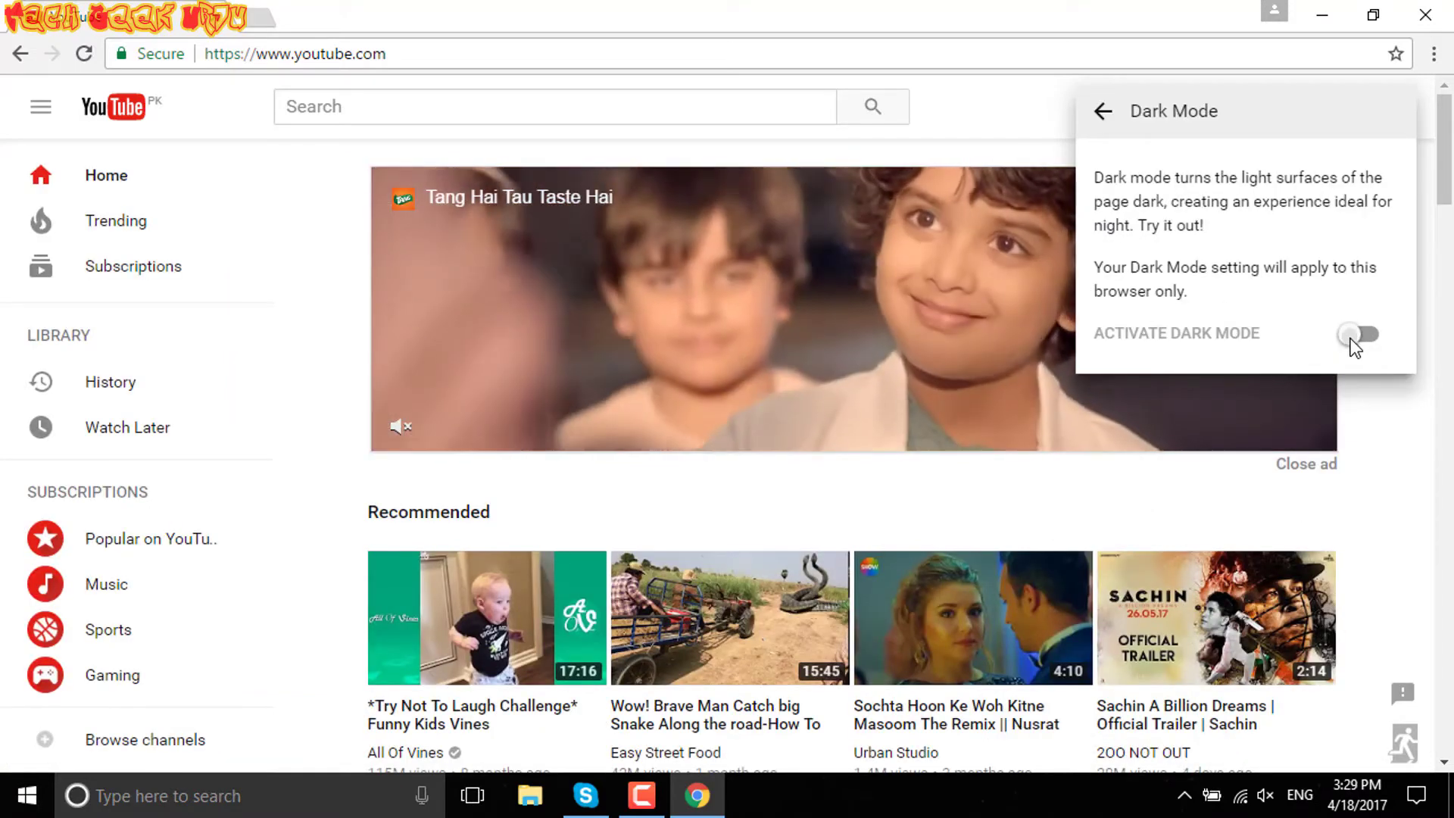
{"action": "left_click", "coordinate": [1350, 338]}
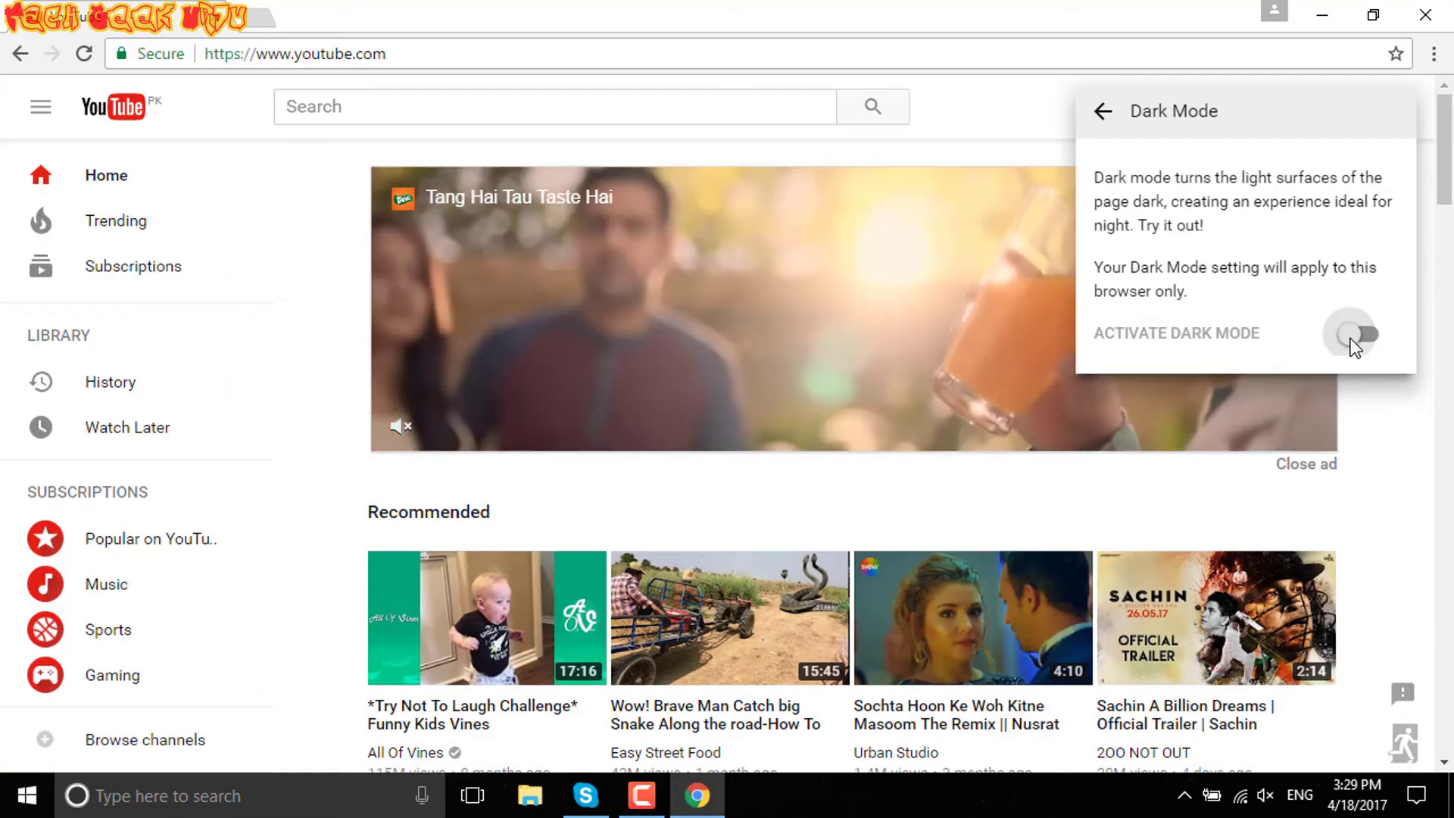
{"action": "left_click", "coordinate": [1372, 397]}
{"action": "scroll", "coordinate": [1367, 394], "scroll_direction": "down", "scroll_amount": 3}
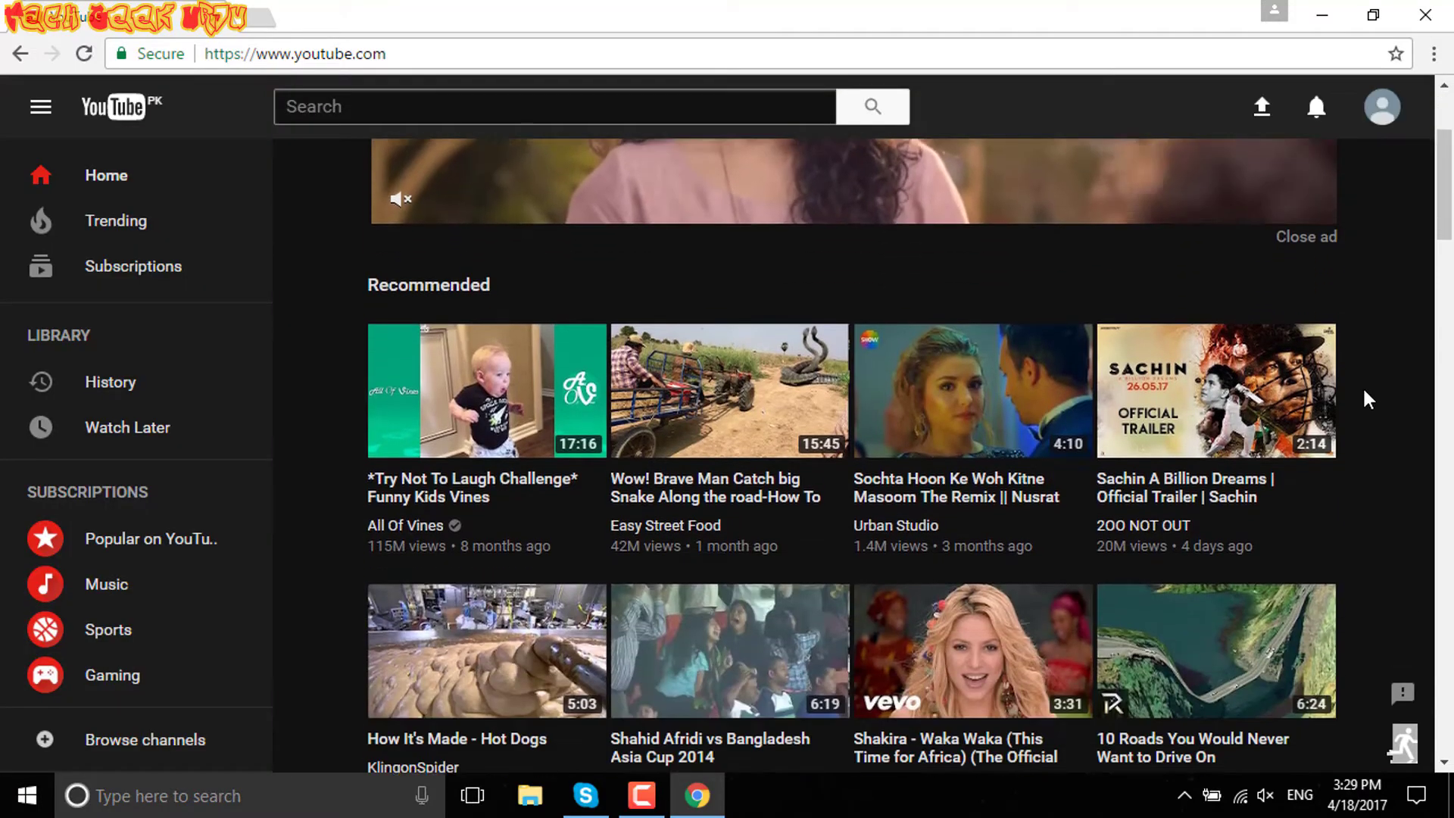
{"action": "scroll", "coordinate": [1367, 399], "scroll_direction": "down", "scroll_amount": 4}
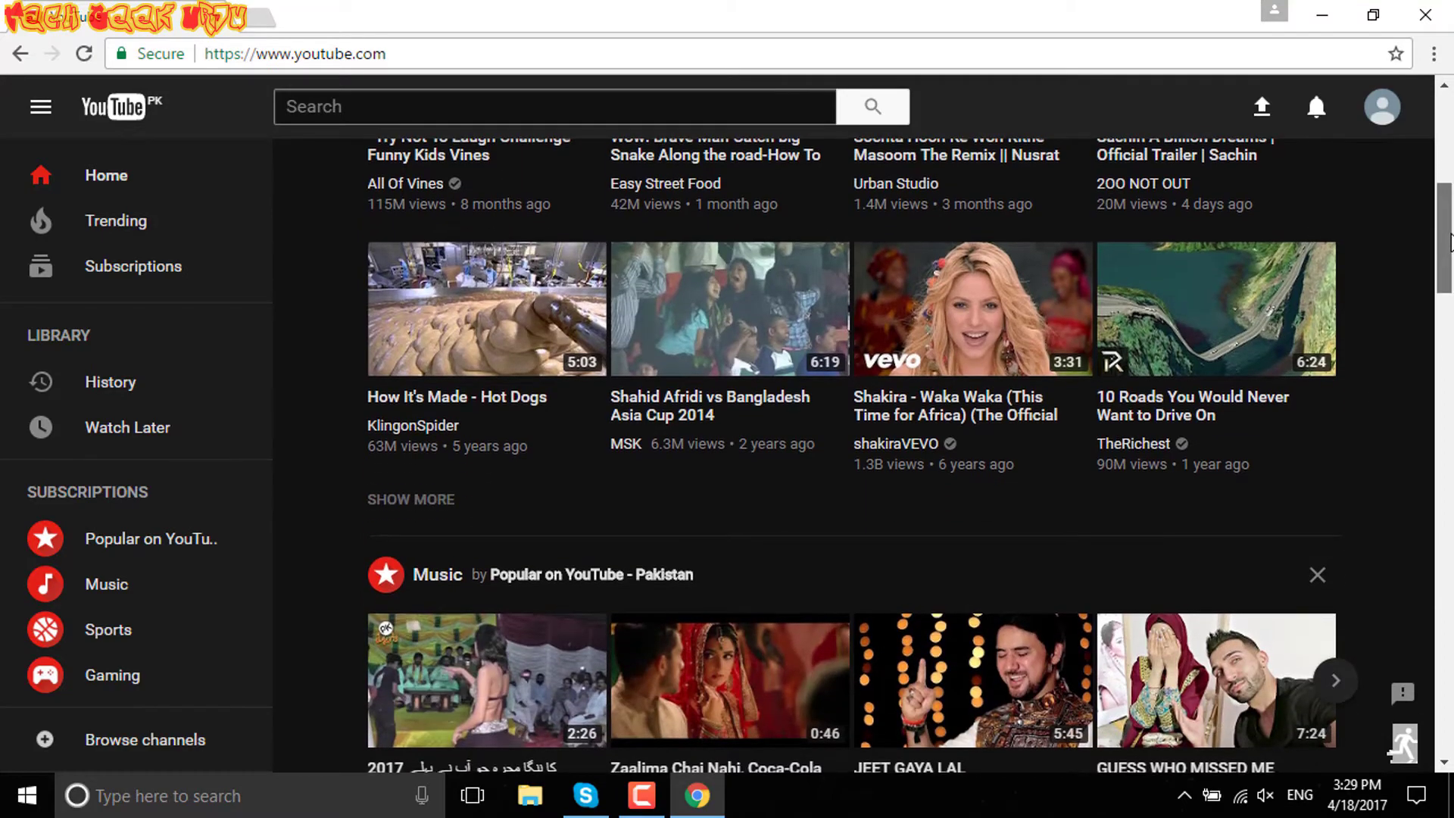
{"action": "left_click_drag", "start_coordinate": [1448, 242], "coordinate": [1451, 720]}
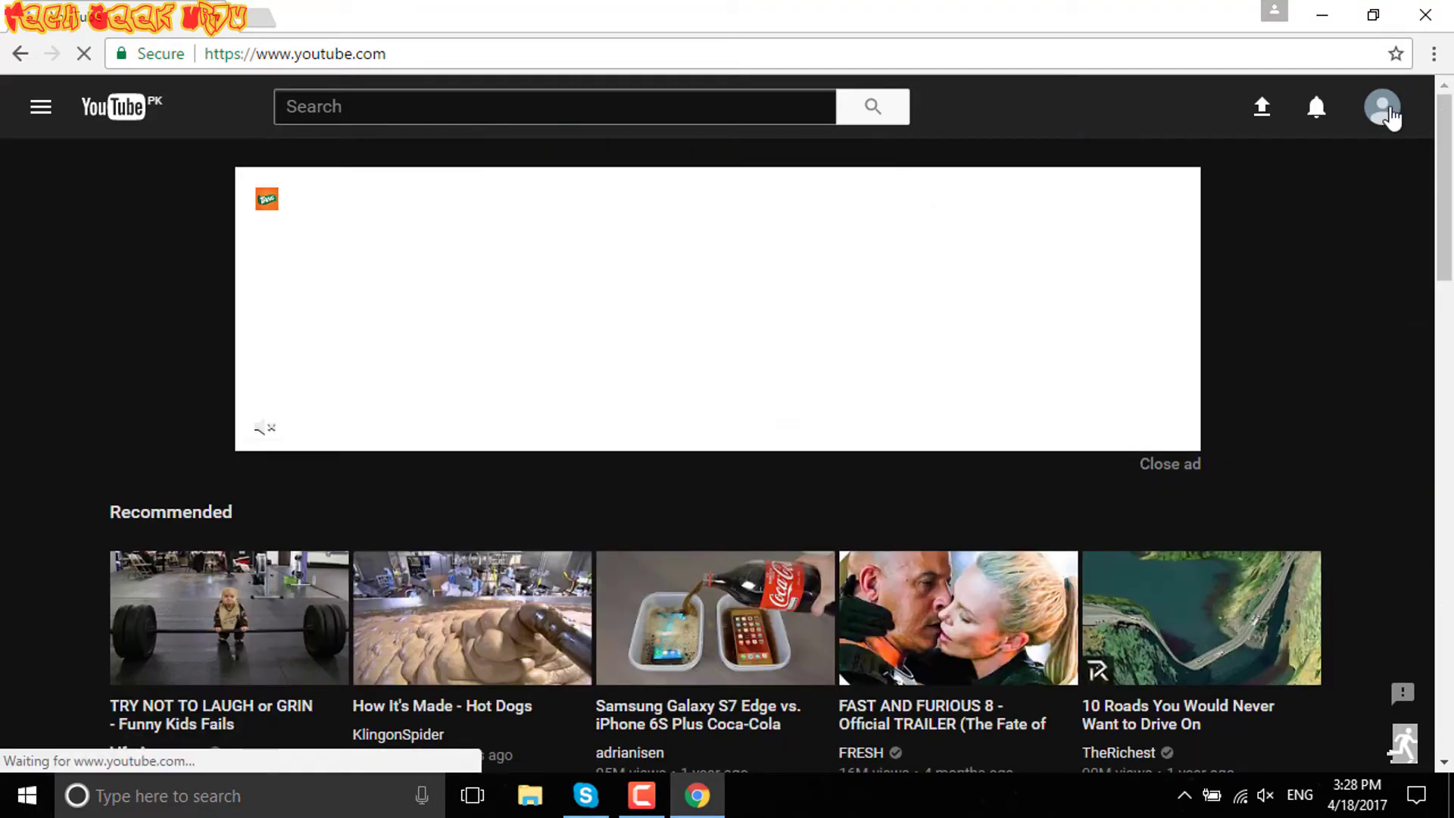
Step: Turn Dark Mode off again in the account options
{"action": "left_click", "coordinate": [1391, 115]}
{"action": "left_click", "coordinate": [1246, 421]}
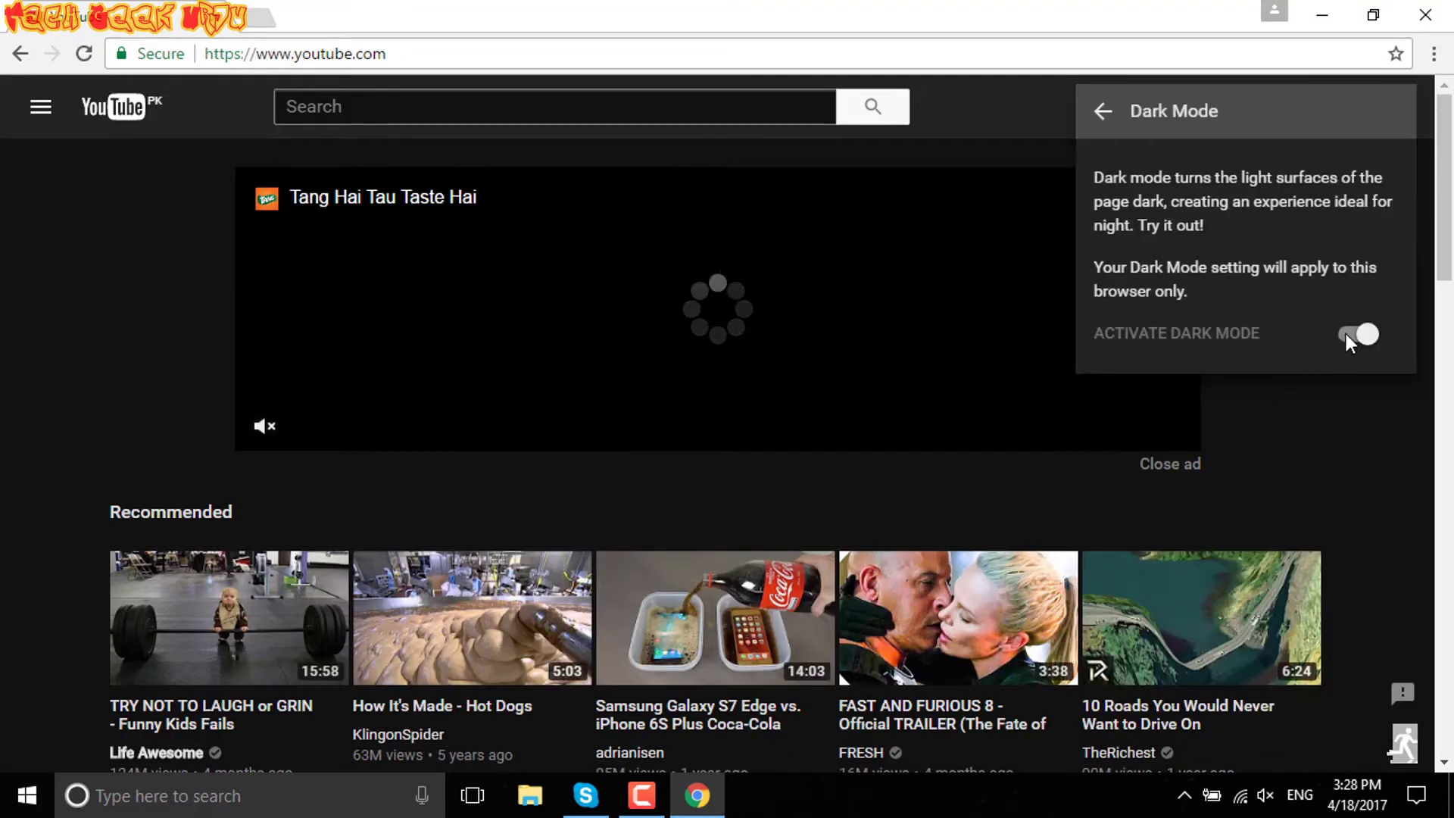
{"action": "left_click", "coordinate": [1355, 334]}
{"action": "left_click", "coordinate": [1351, 420]}
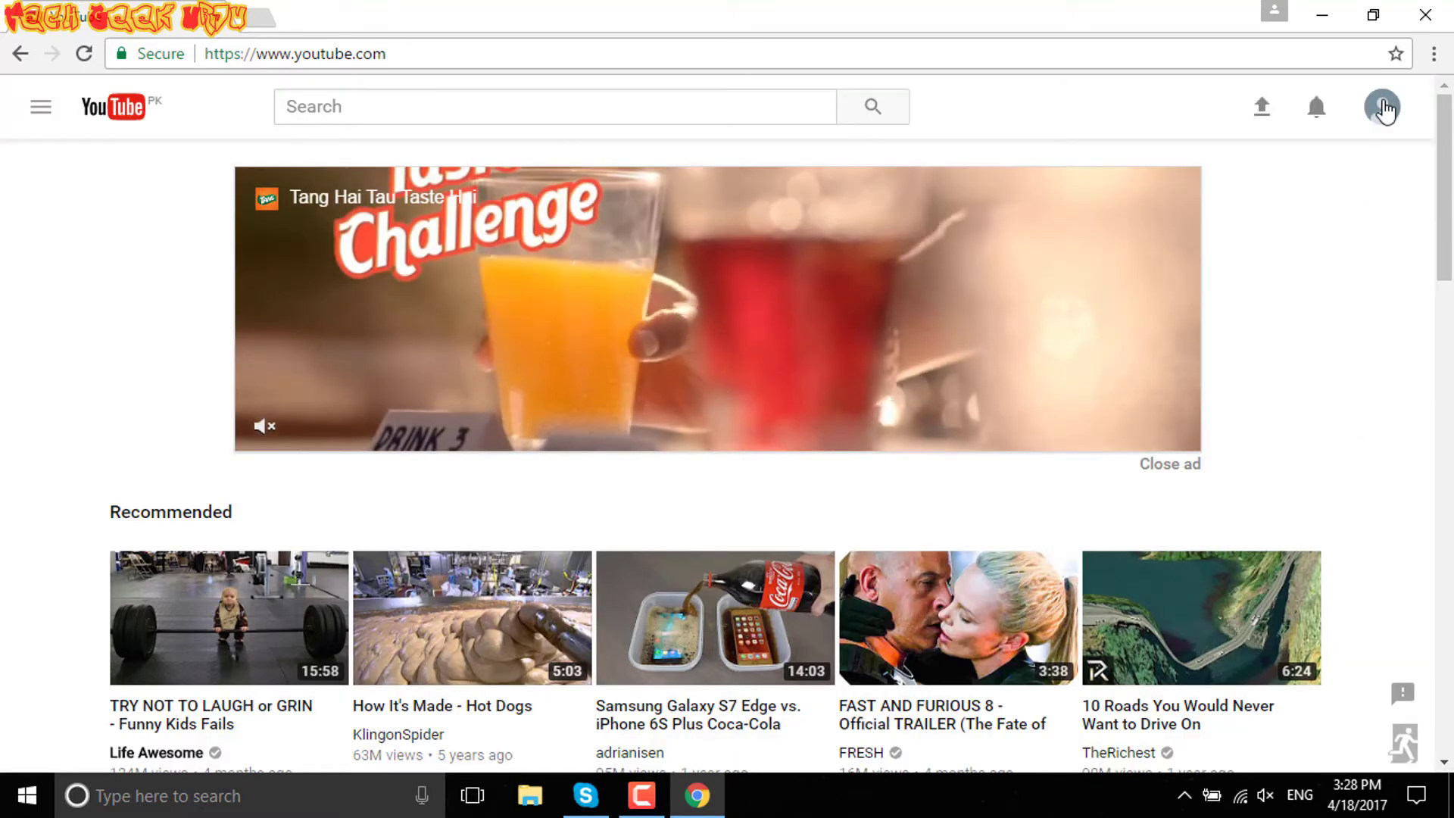
Step: Open the Restricted Mode setting in the account options and switch it on
{"action": "left_click", "coordinate": [1383, 109]}
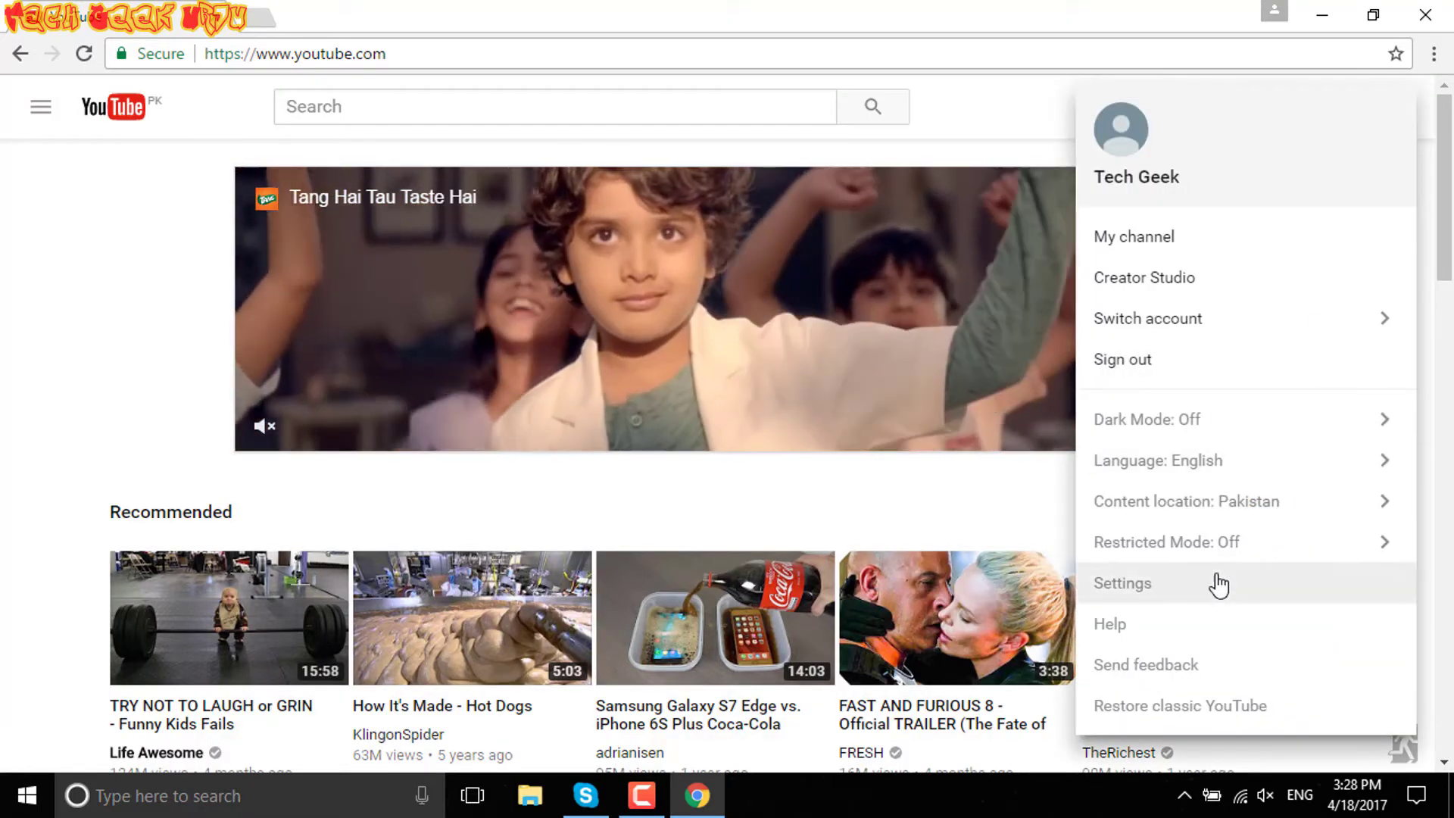
{"action": "left_click", "coordinate": [1220, 552]}
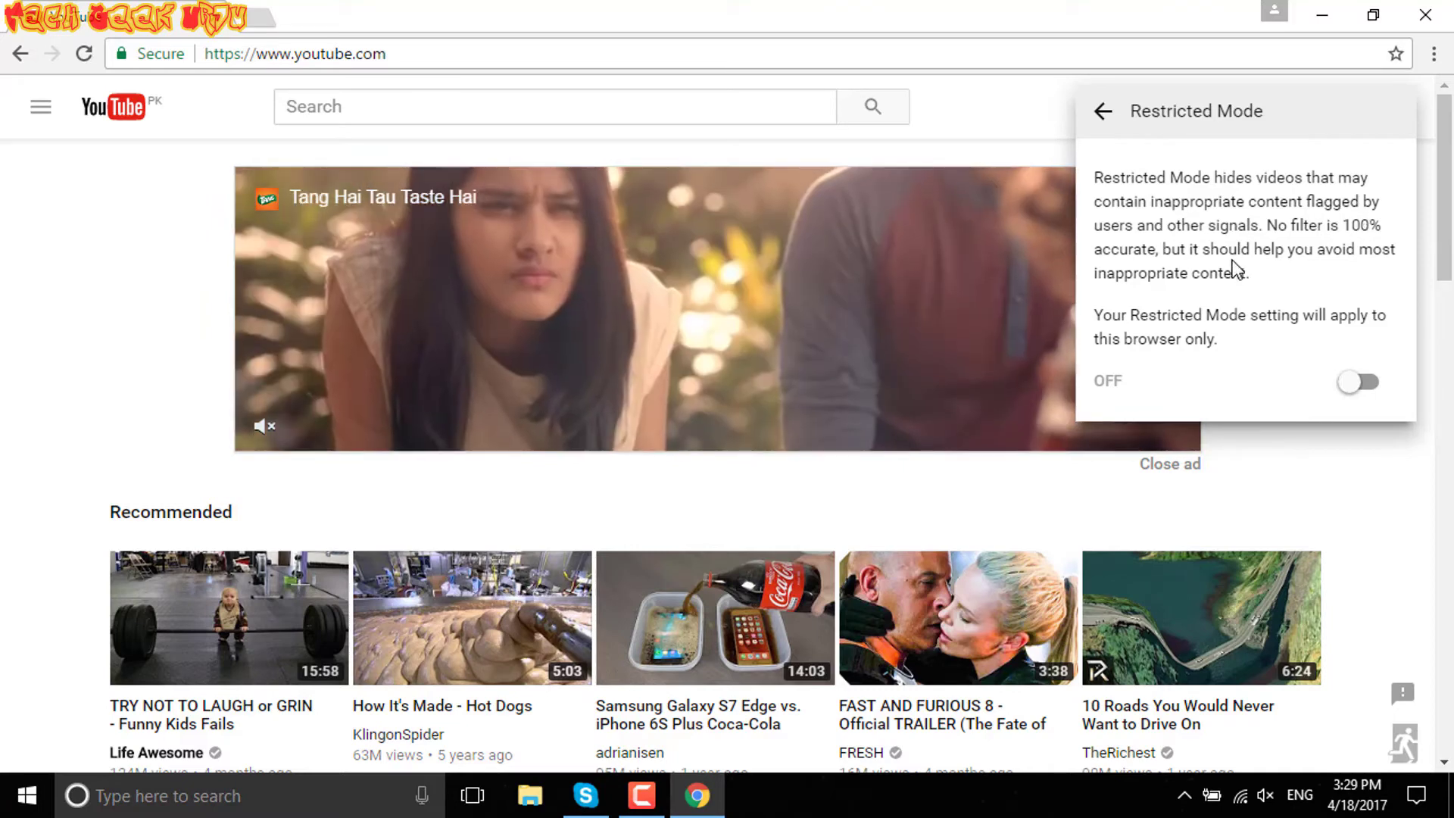
{"action": "left_click", "coordinate": [1356, 383]}
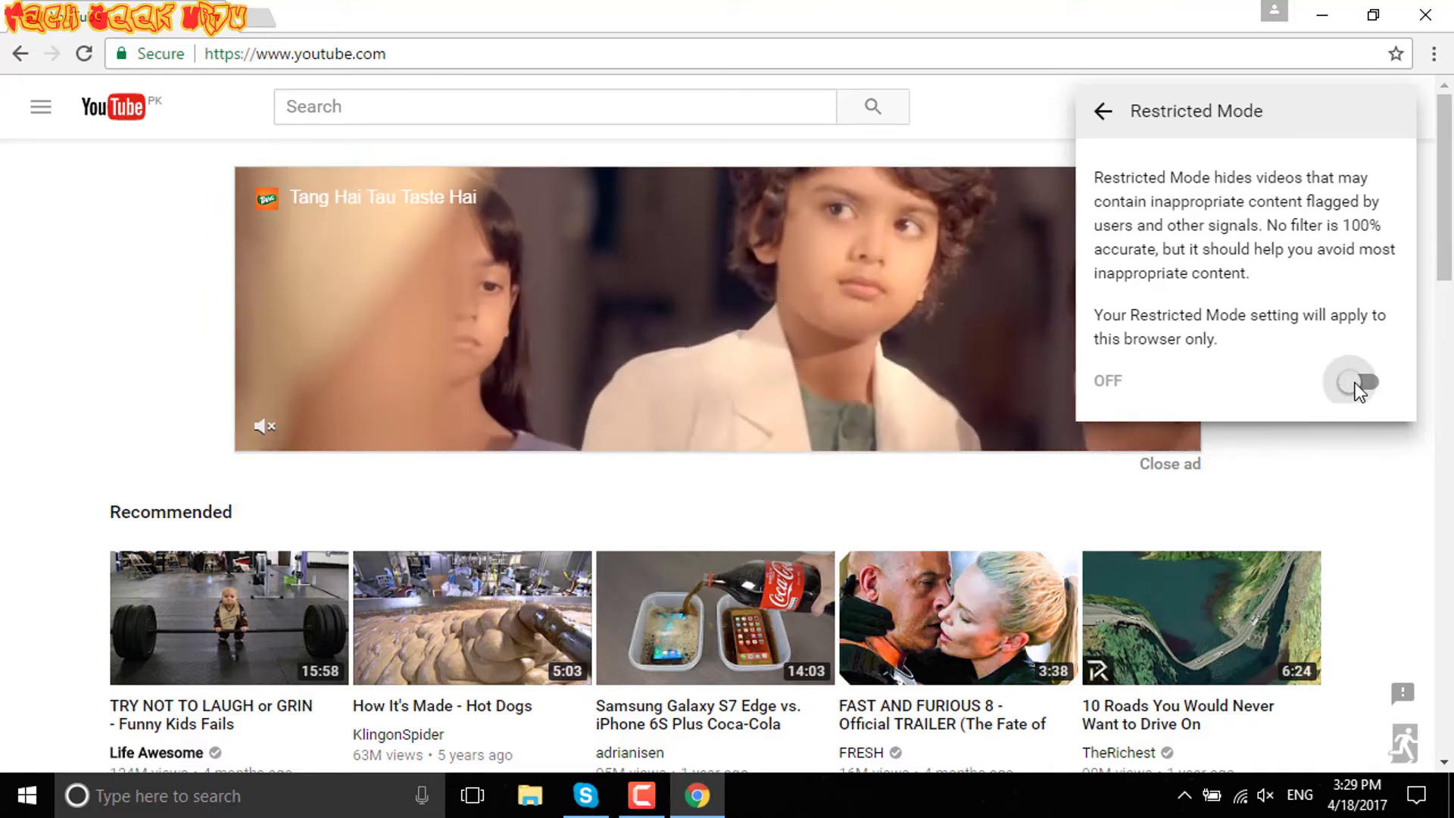
Step: Switch Restricted Mode on and check its status in the account options
{"action": "left_click", "coordinate": [1356, 384]}
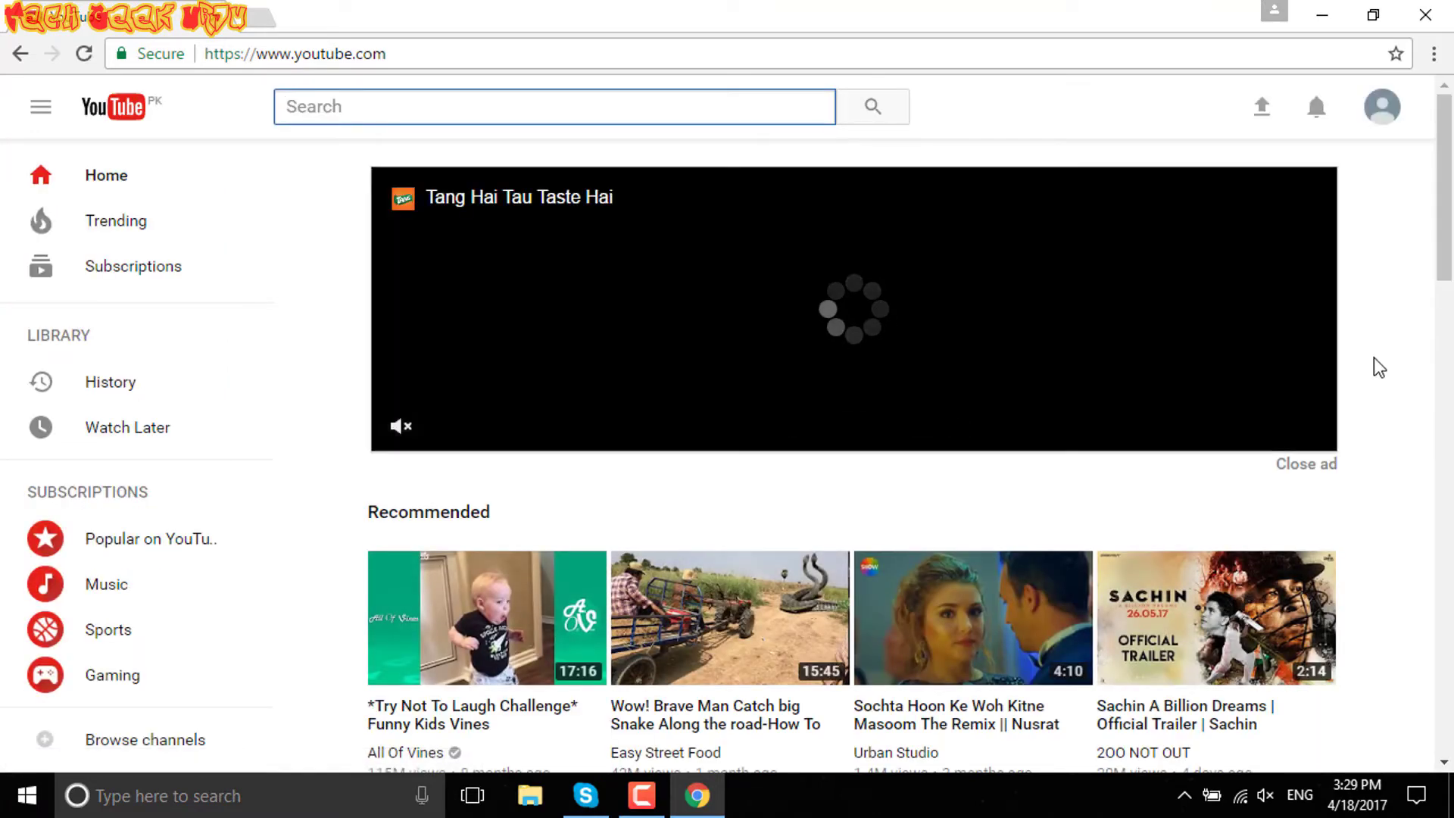
{"action": "left_click", "coordinate": [1383, 106]}
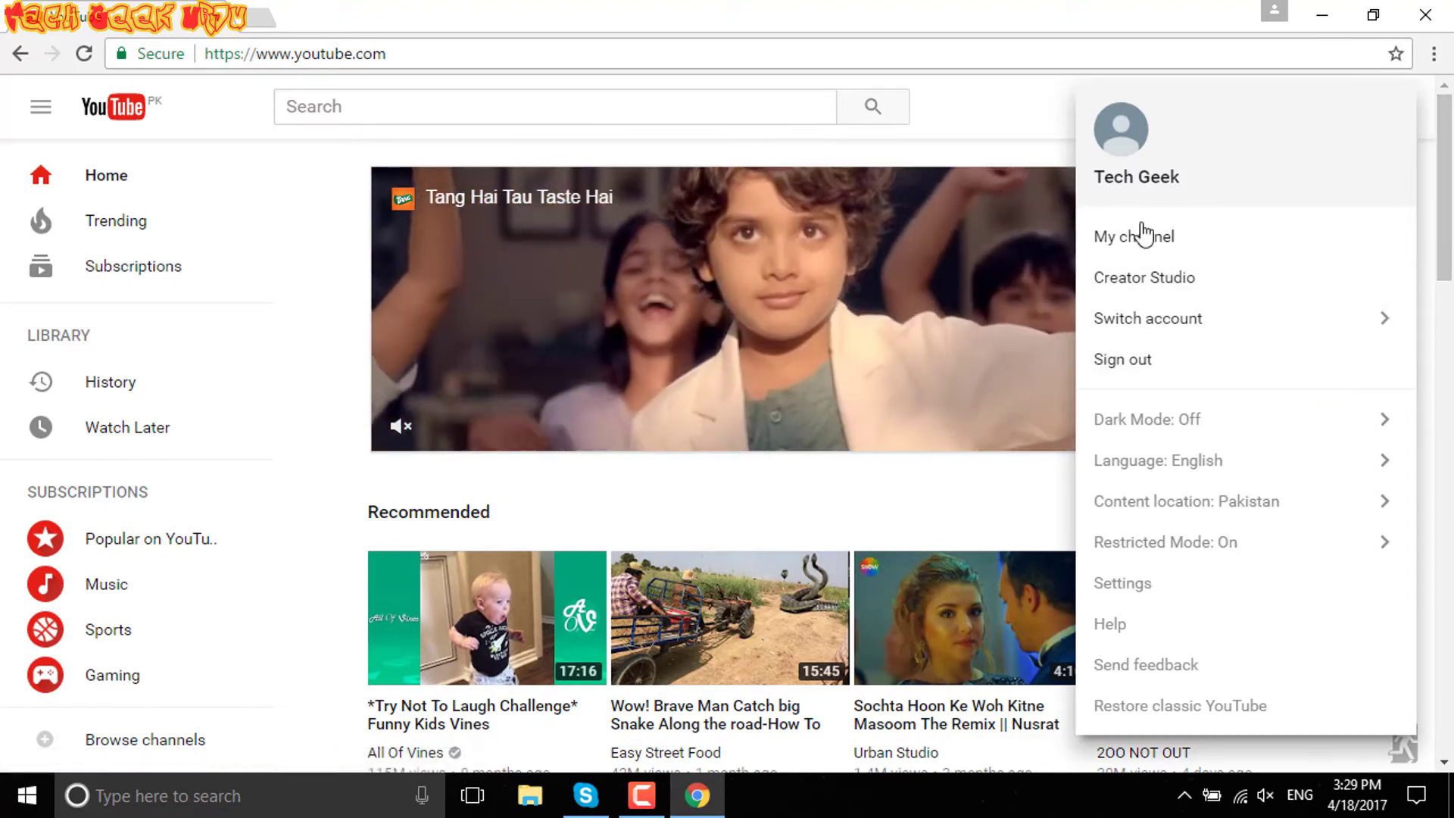
{"action": "left_click", "coordinate": [292, 485]}
Step: Activate Dark Mode in the account options while Restricted Mode is on
{"action": "left_click", "coordinate": [1383, 106]}
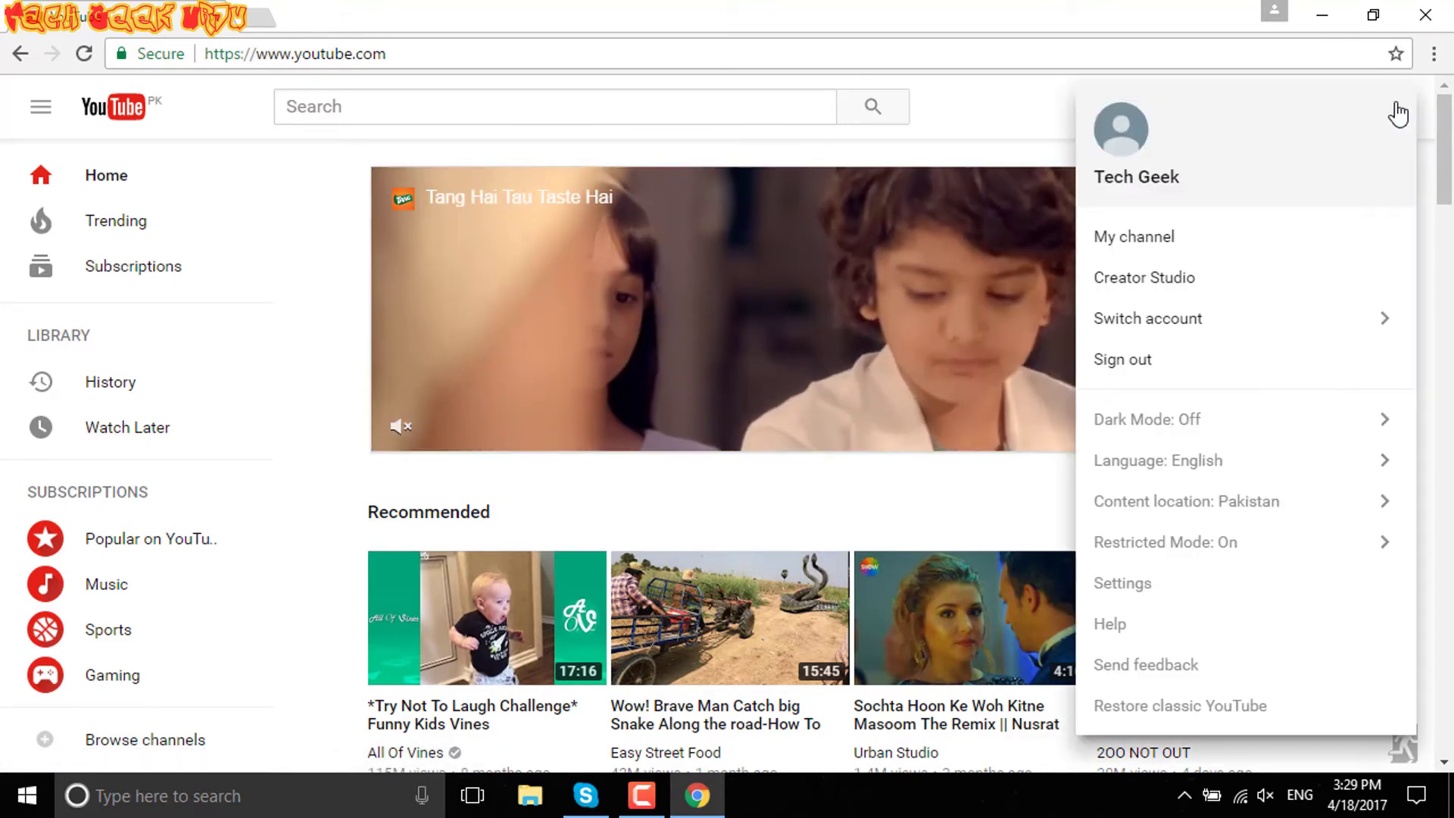
{"action": "left_click", "coordinate": [1327, 421]}
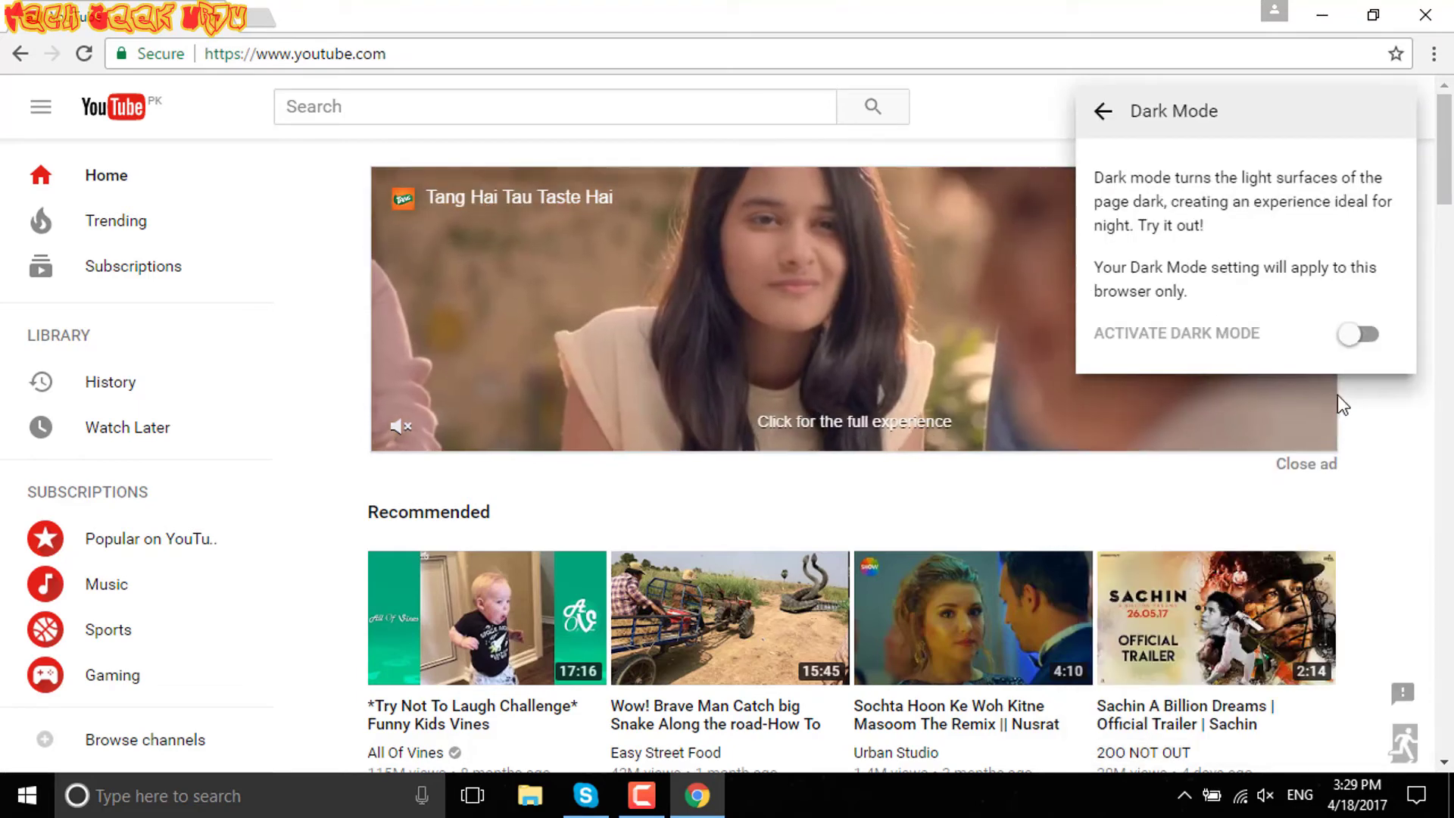
{"action": "left_click", "coordinate": [1352, 421]}
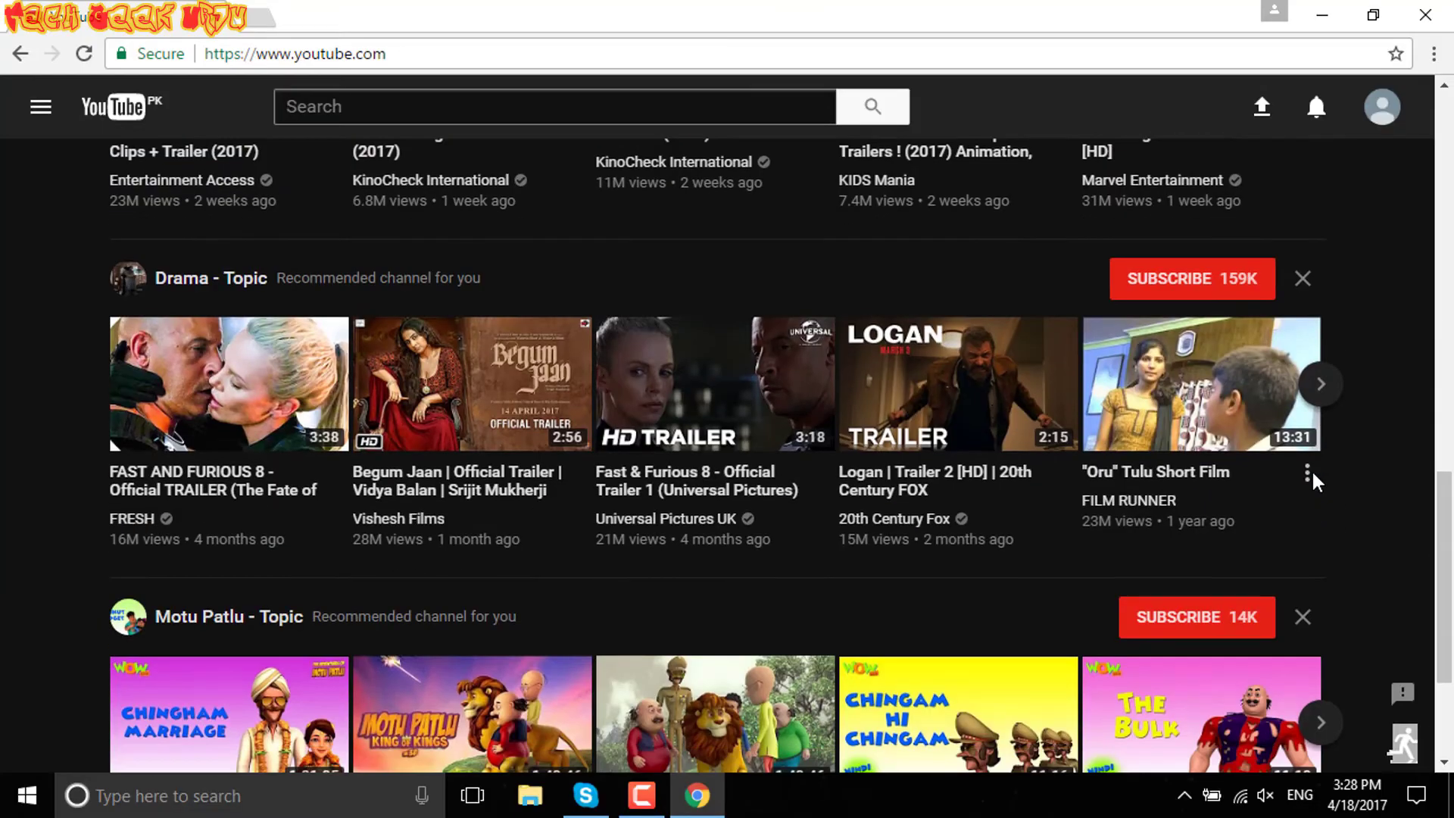
Step: Open the Logan Trailer 2 video, look over its dark watch page down to the description, and return to the home page
{"action": "left_click", "coordinate": [992, 393]}
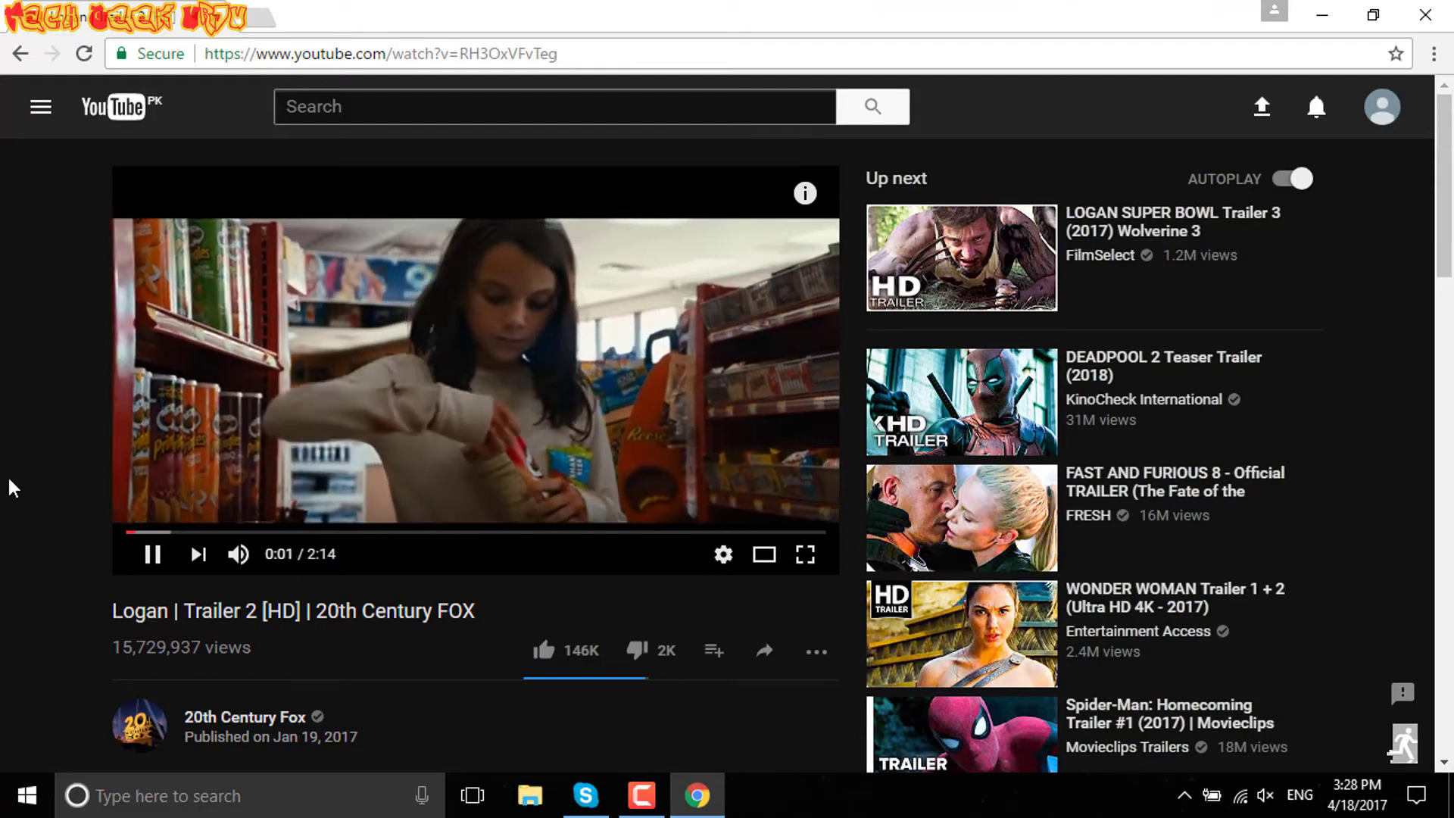
{"action": "scroll", "coordinate": [167, 506], "scroll_direction": "down", "scroll_amount": 13}
{"action": "scroll", "coordinate": [166, 506], "scroll_direction": "up", "scroll_amount": 13}
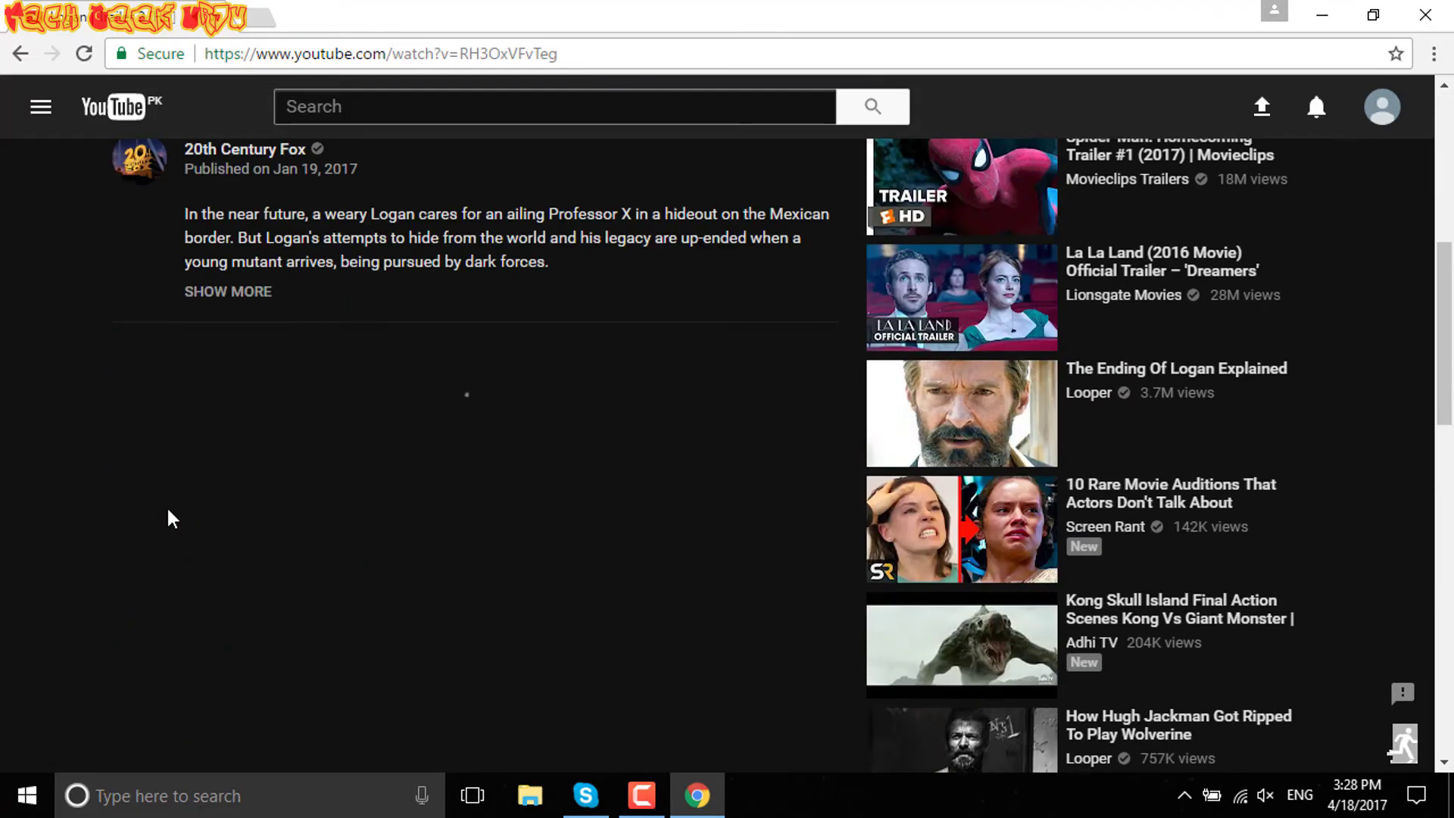
{"action": "left_click", "coordinate": [119, 109]}
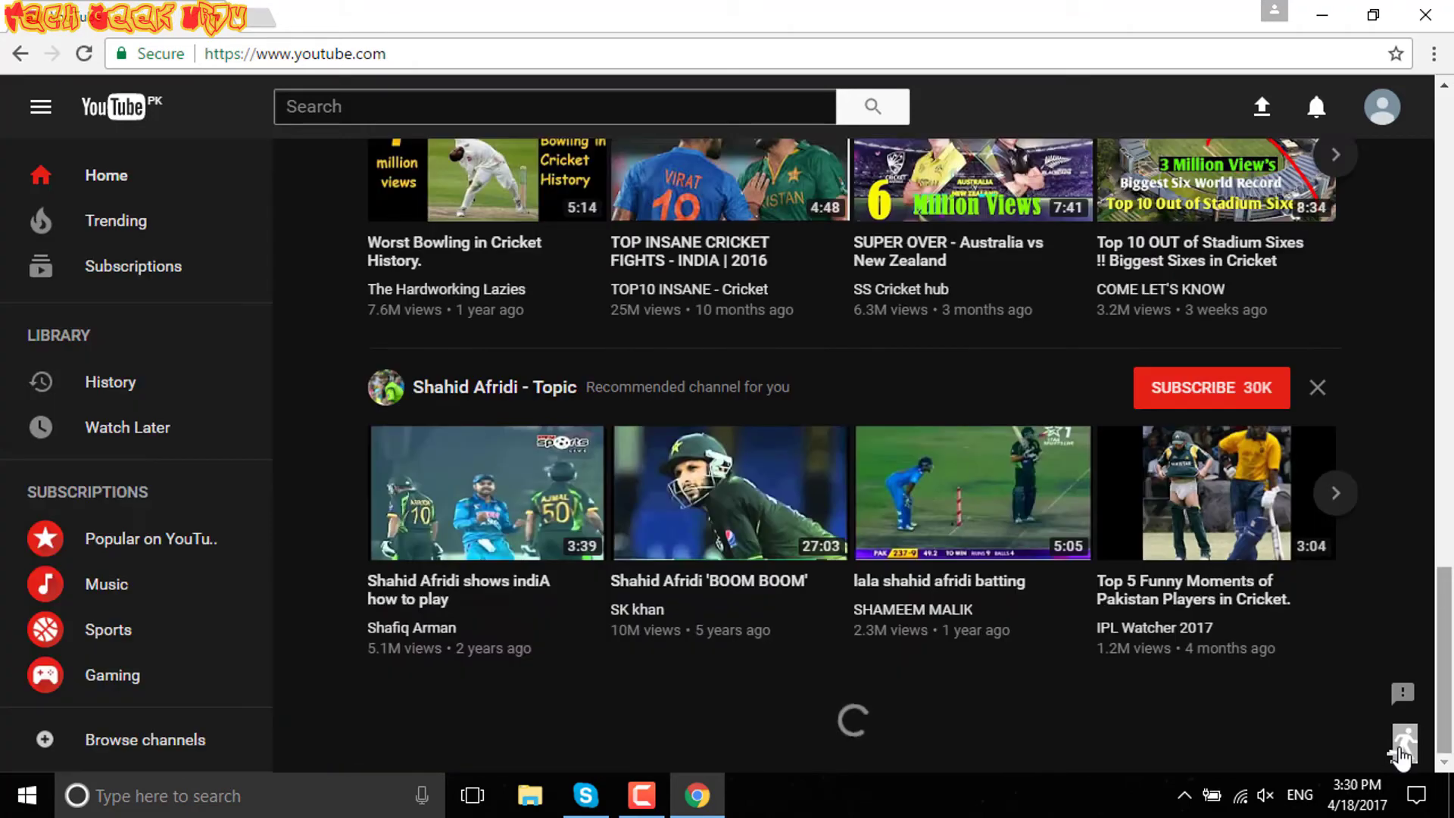
Step: Look through the account options for the entry that restores classic YouTube, and close them
{"action": "scroll", "coordinate": [1403, 750], "scroll_direction": "up", "scroll_amount": 1}
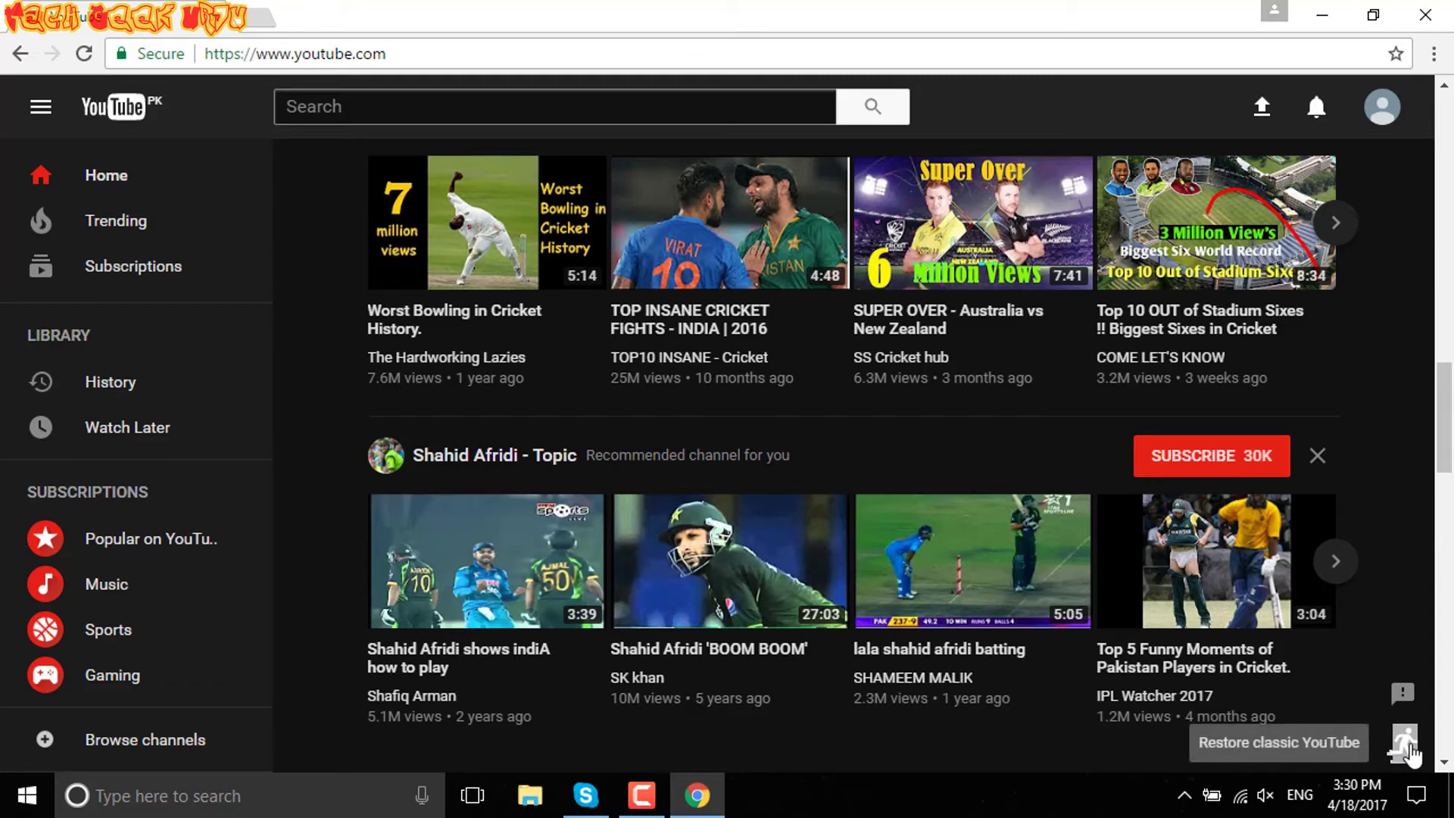
{"action": "left_click", "coordinate": [1379, 114]}
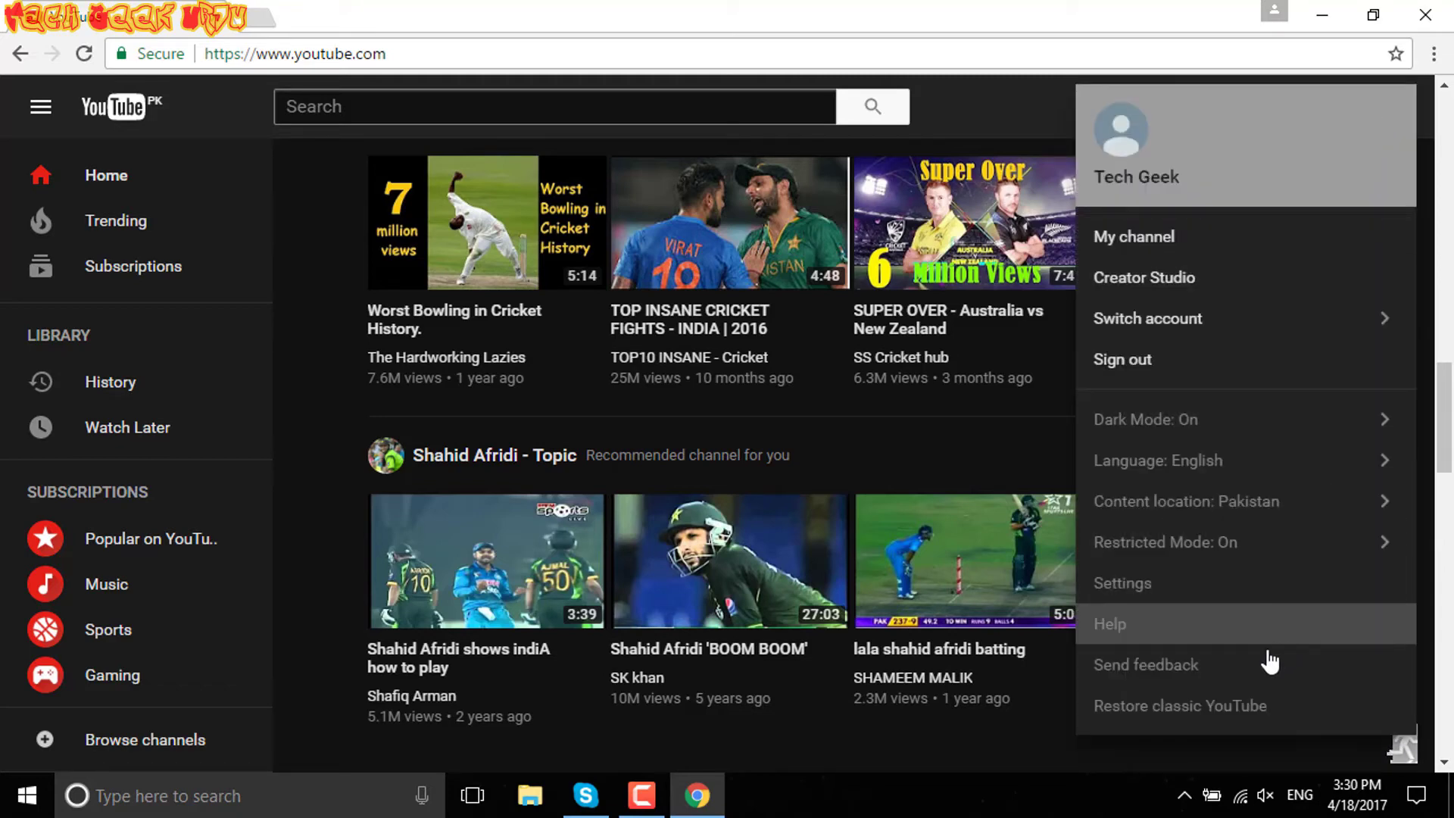
{"action": "left_click", "coordinate": [1248, 747]}
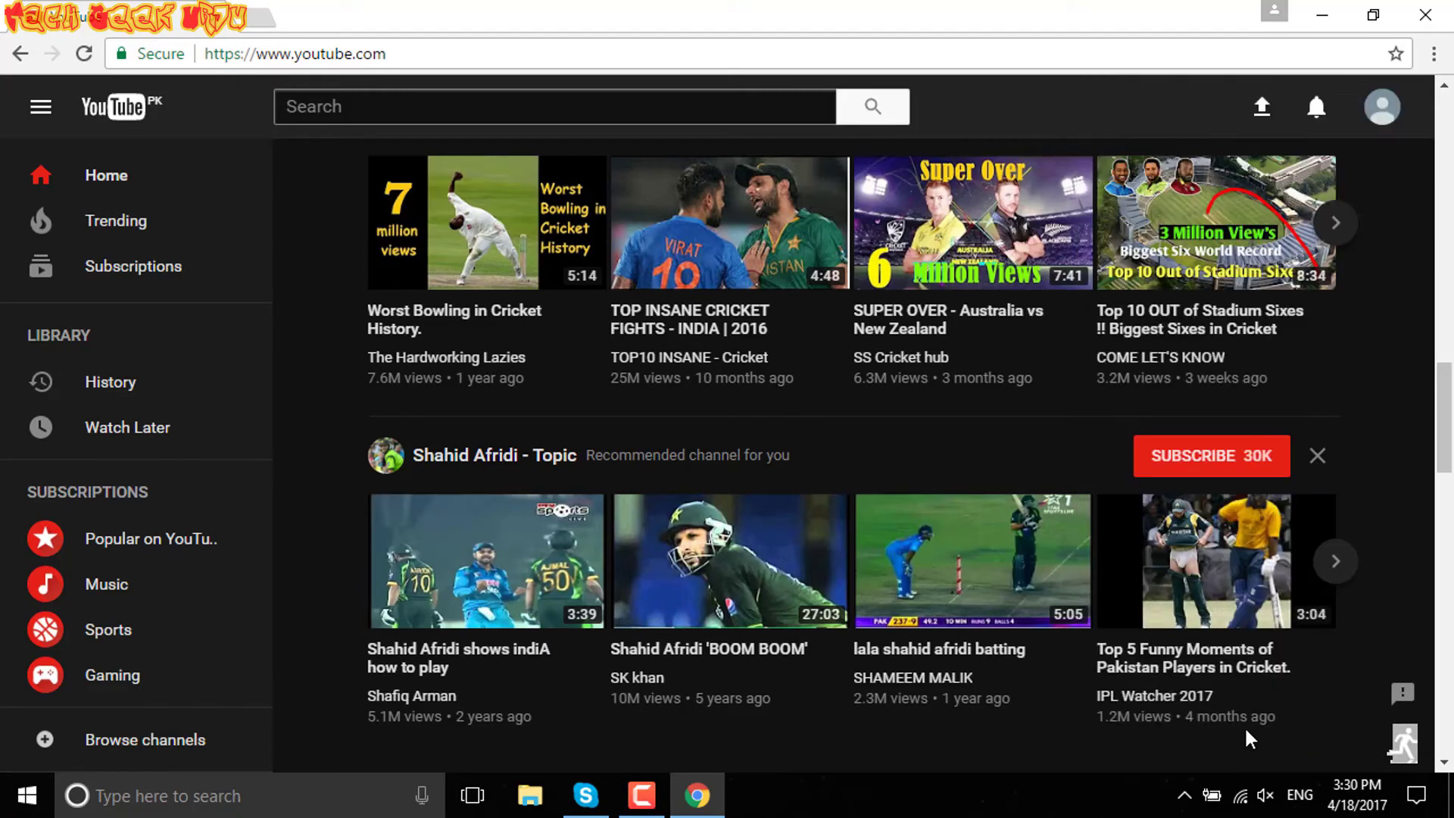
Step: Restore classic YouTube and submit the feedback form with the reason "I prefer not to answer"
{"action": "left_click_drag", "start_coordinate": [1452, 409], "coordinate": [1452, 127]}
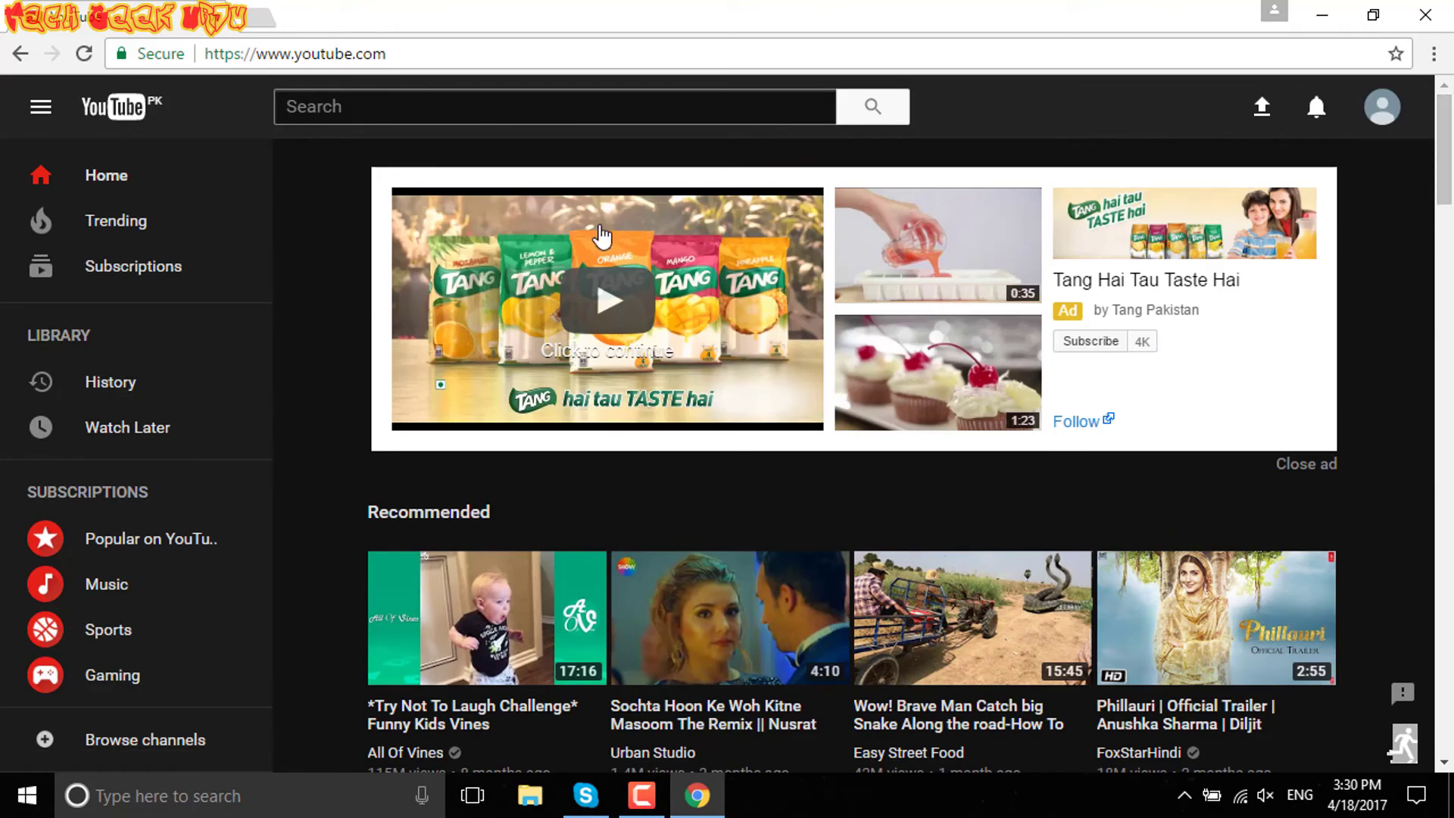
{"action": "scroll", "coordinate": [597, 368], "scroll_direction": "down", "scroll_amount": 12}
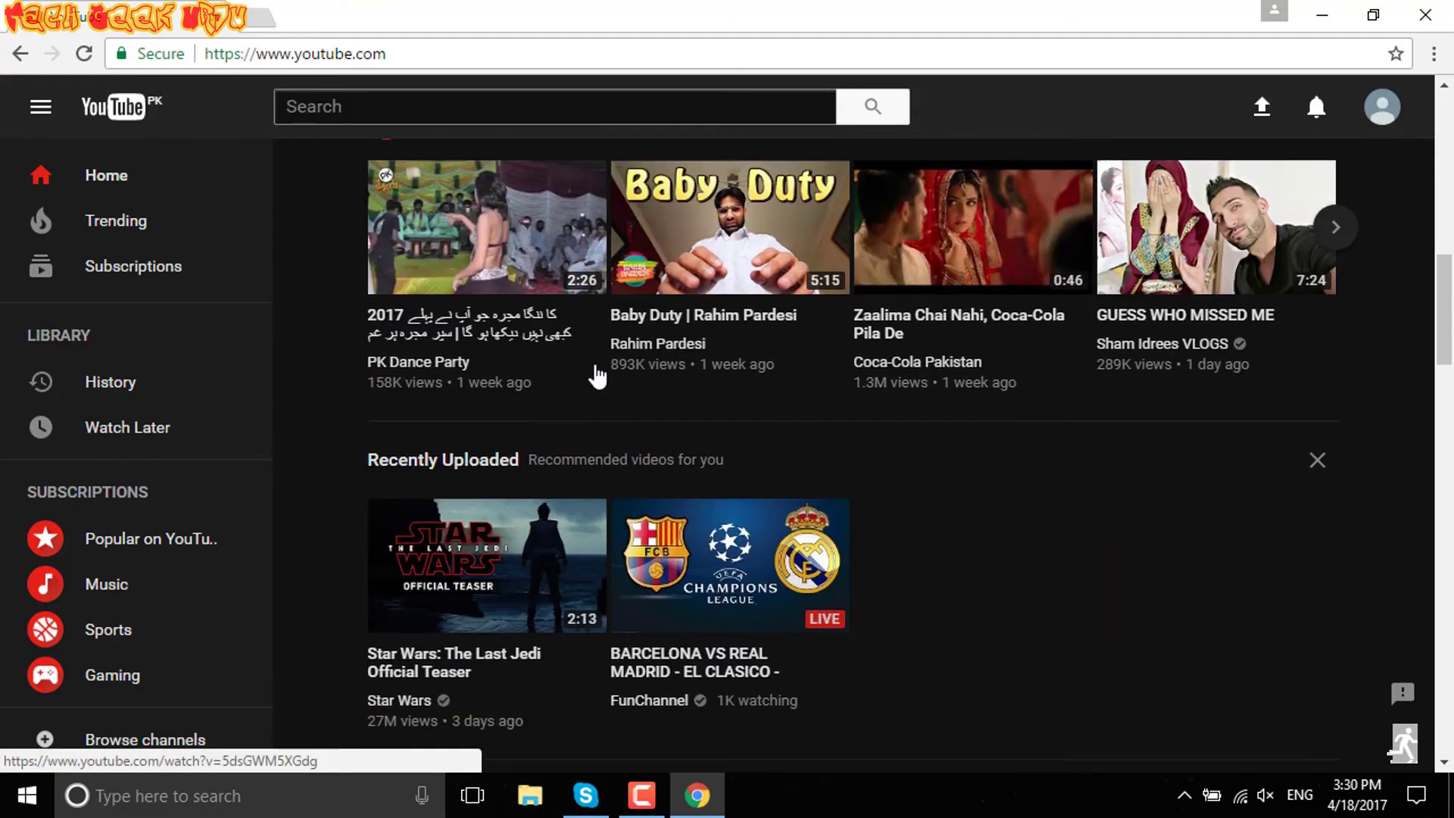
{"action": "scroll", "coordinate": [596, 372], "scroll_direction": "down", "scroll_amount": 10}
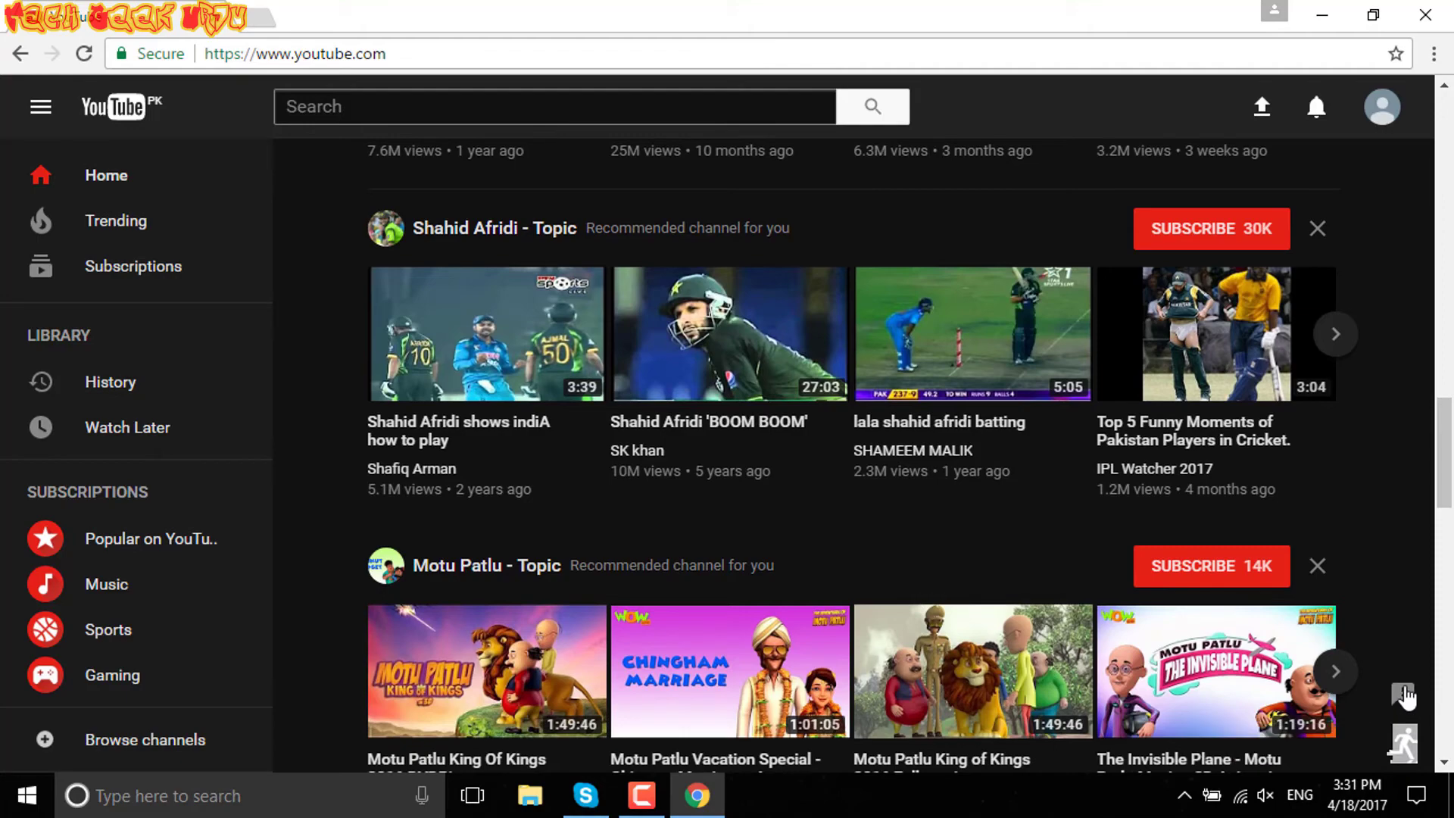
{"action": "left_click", "coordinate": [1404, 744]}
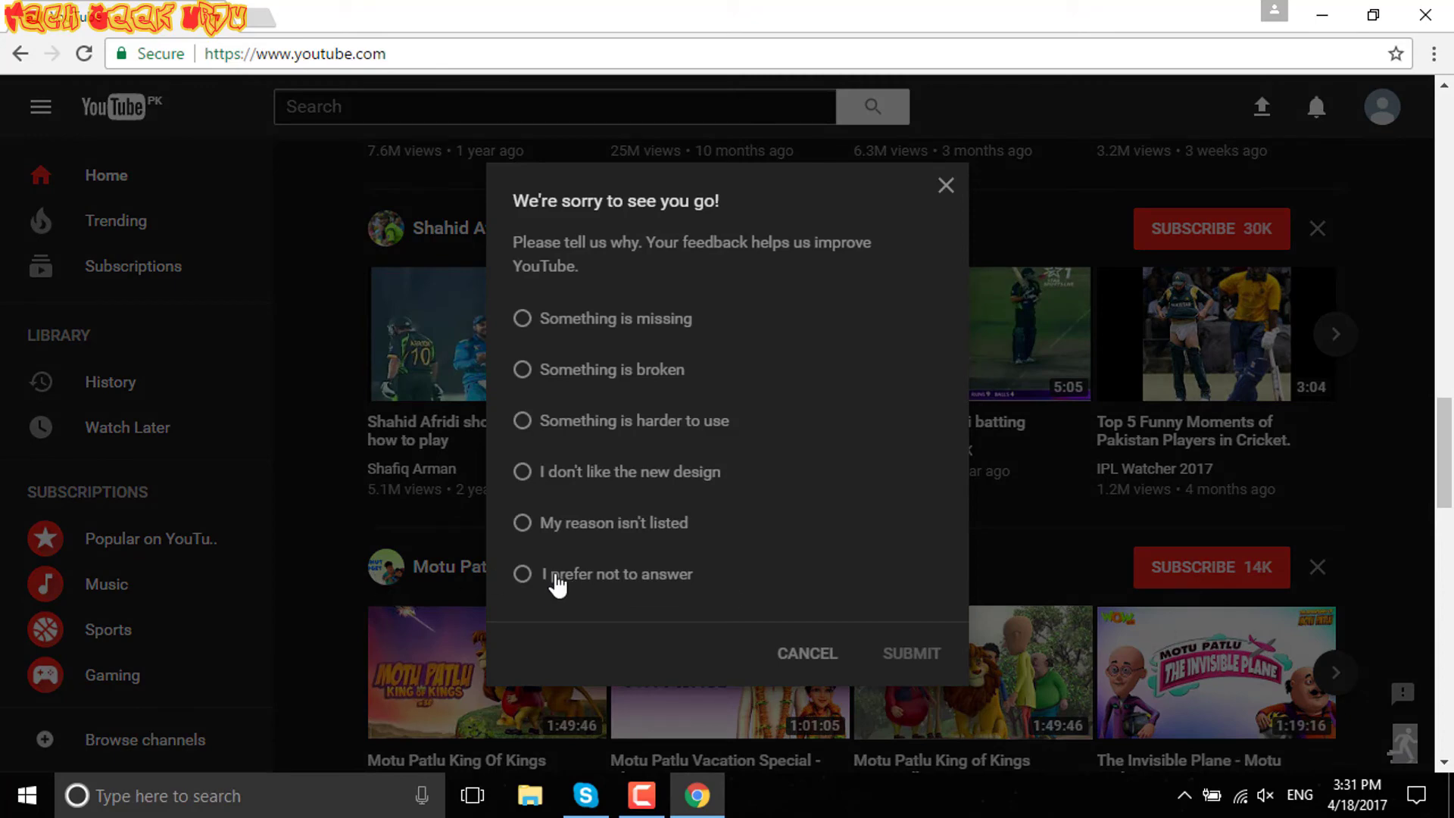
{"action": "left_click", "coordinate": [913, 655]}
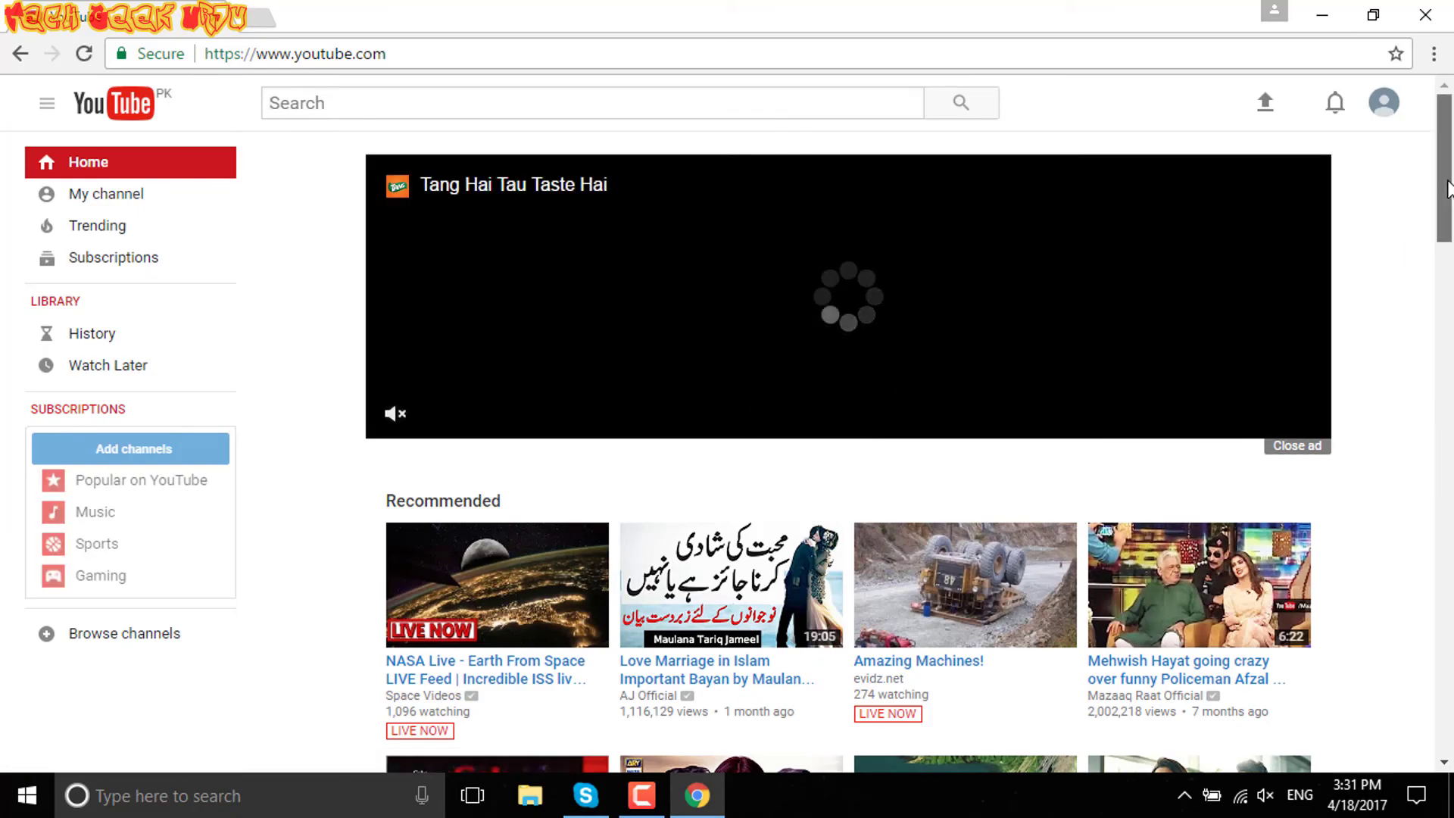
Step: Examine the classic YouTube layout, including the account options and the recommended, news and trailer sections of the home page
{"action": "left_click_drag", "start_coordinate": [1439, 202], "coordinate": [1451, 397]}
{"action": "scroll", "coordinate": [1439, 398], "scroll_direction": "up", "scroll_amount": 10}
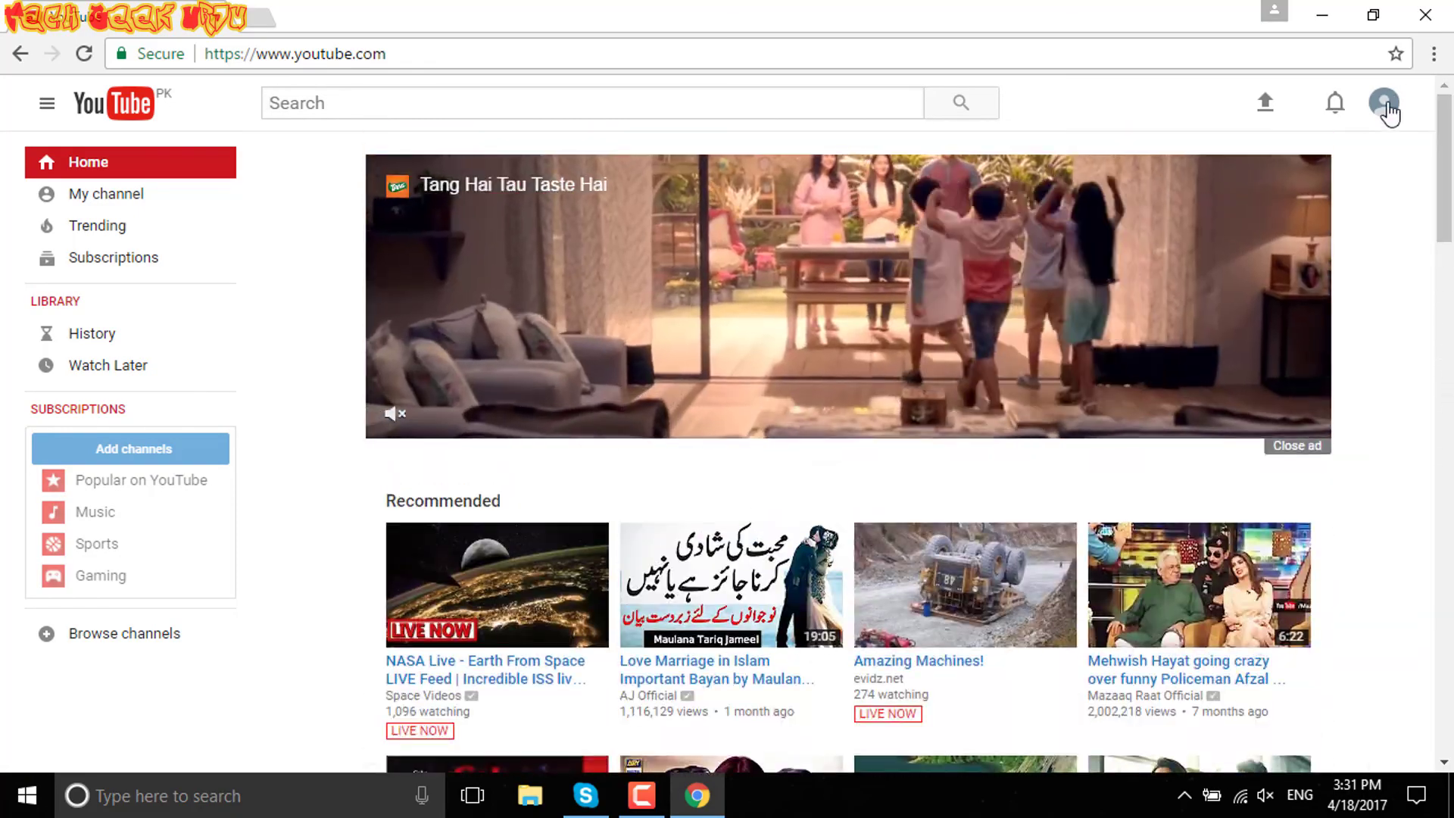
{"action": "left_click", "coordinate": [1385, 106]}
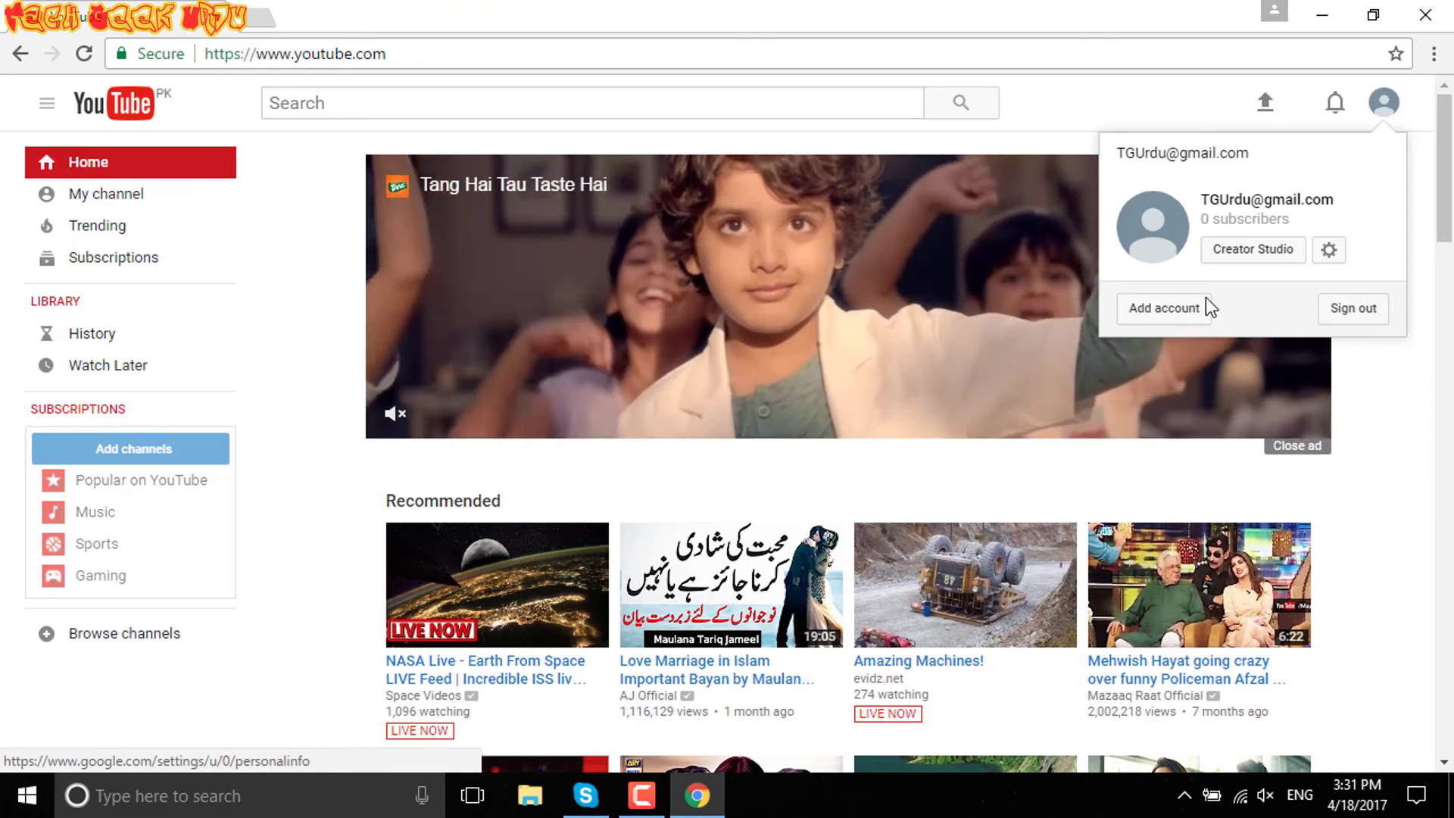
{"action": "left_click", "coordinate": [1311, 128]}
{"action": "scroll", "coordinate": [626, 415], "scroll_direction": "down", "scroll_amount": 5}
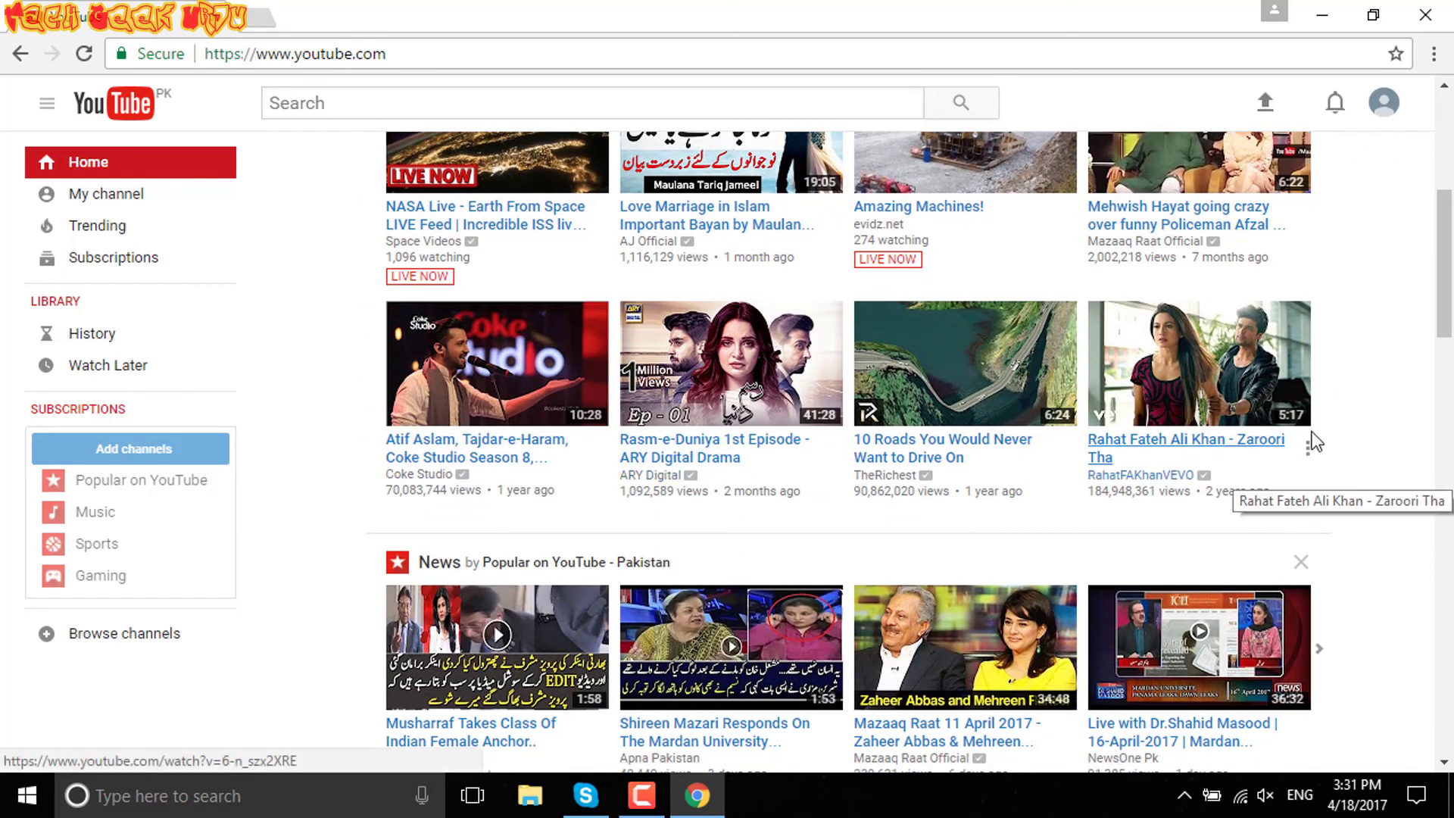
{"action": "left_click", "coordinate": [1450, 395]}
{"action": "left_click_drag", "start_coordinate": [1450, 395], "coordinate": [1450, 573]}
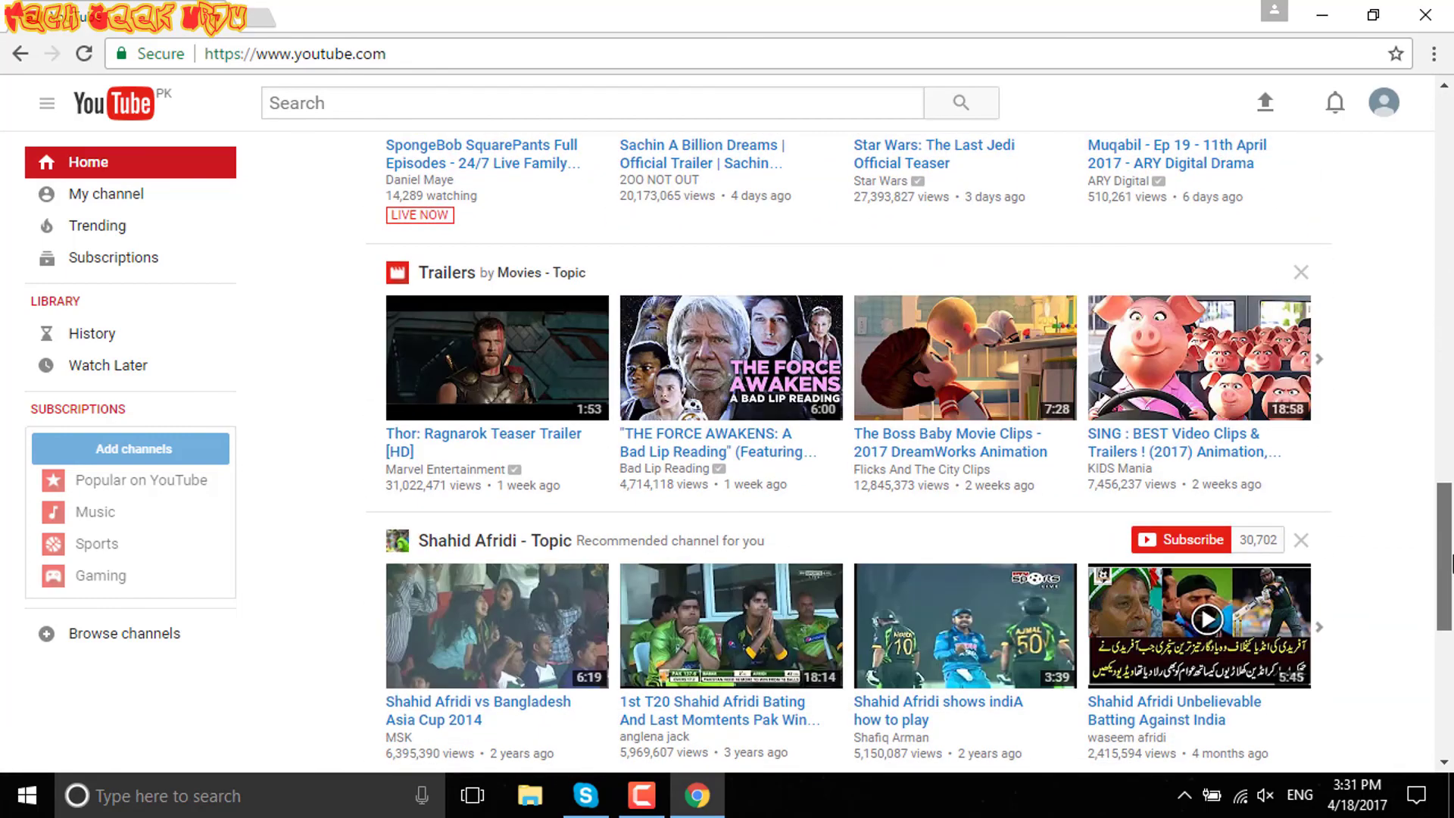
{"action": "left_click_drag", "start_coordinate": [1450, 506], "coordinate": [1447, 271]}
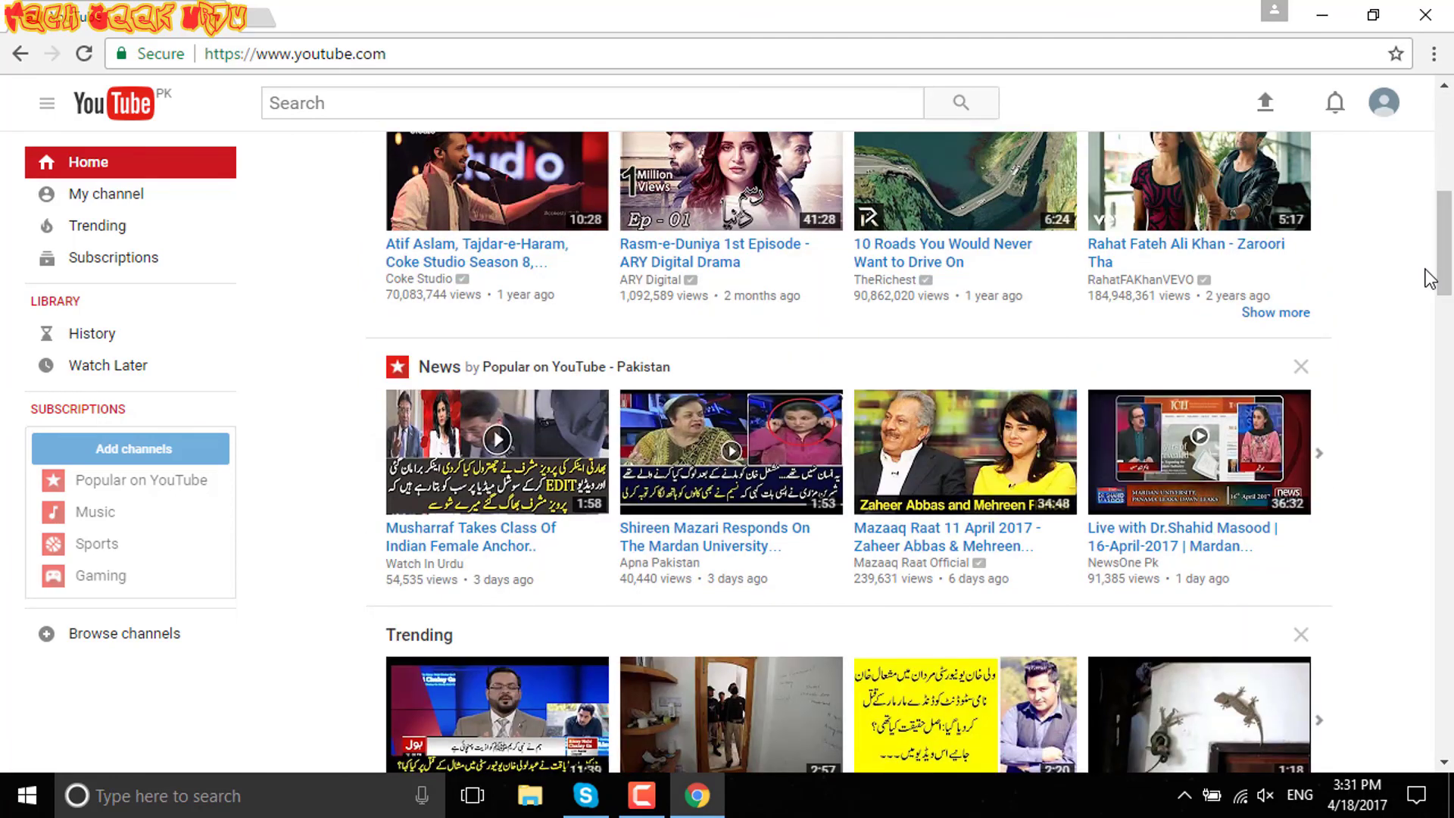